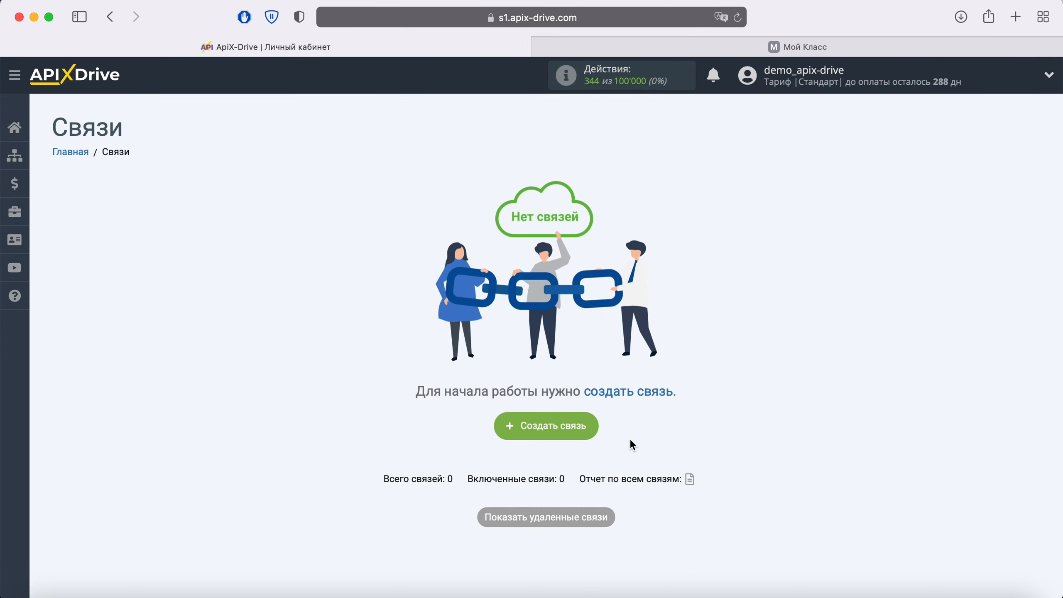
# Create a new connection and choose Facebook as its data source system.
pyautogui.click(588, 423)
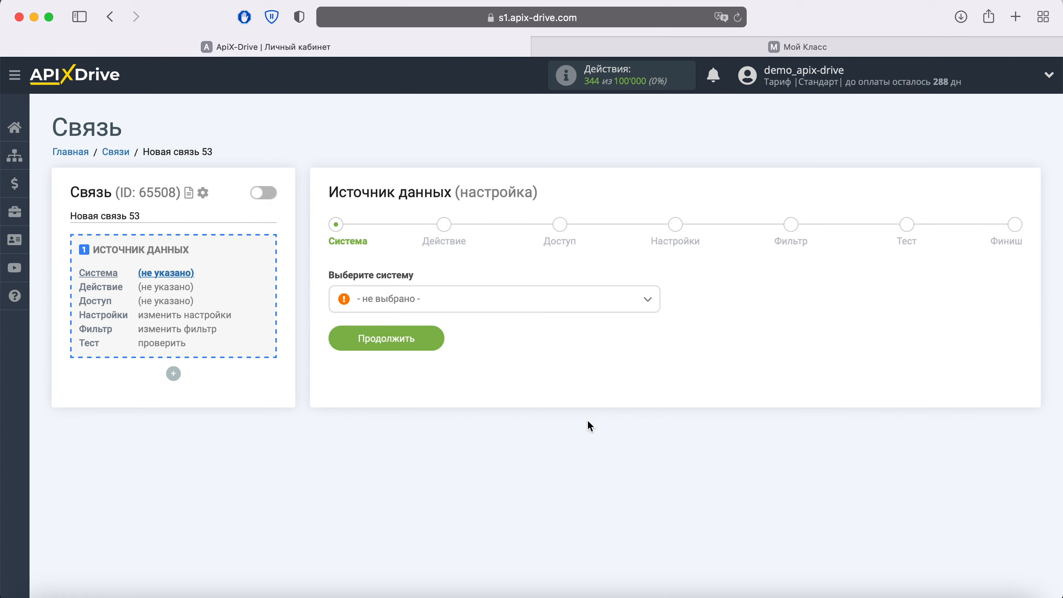
pyautogui.click(558, 305)
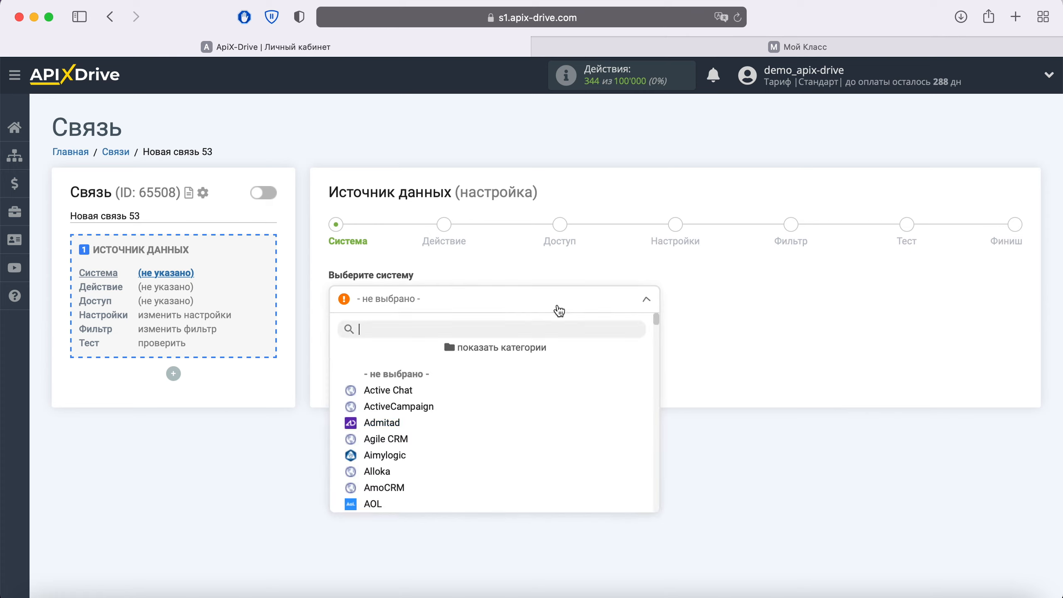
pyautogui.scroll(-6, 551, 425)
pyautogui.scroll(-10, 551, 425)
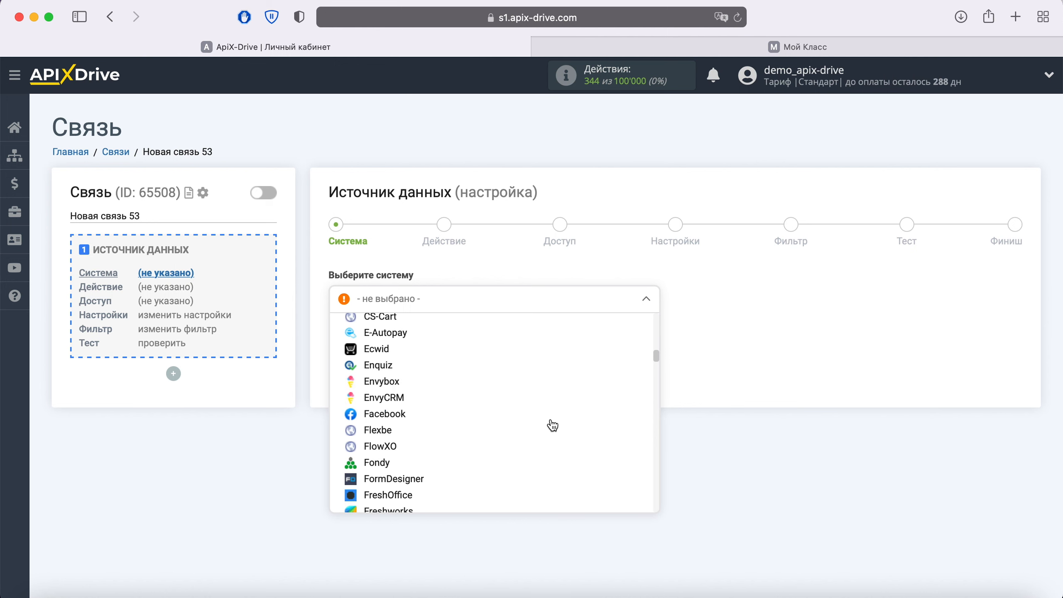
pyautogui.click(391, 410)
pyautogui.click(437, 340)
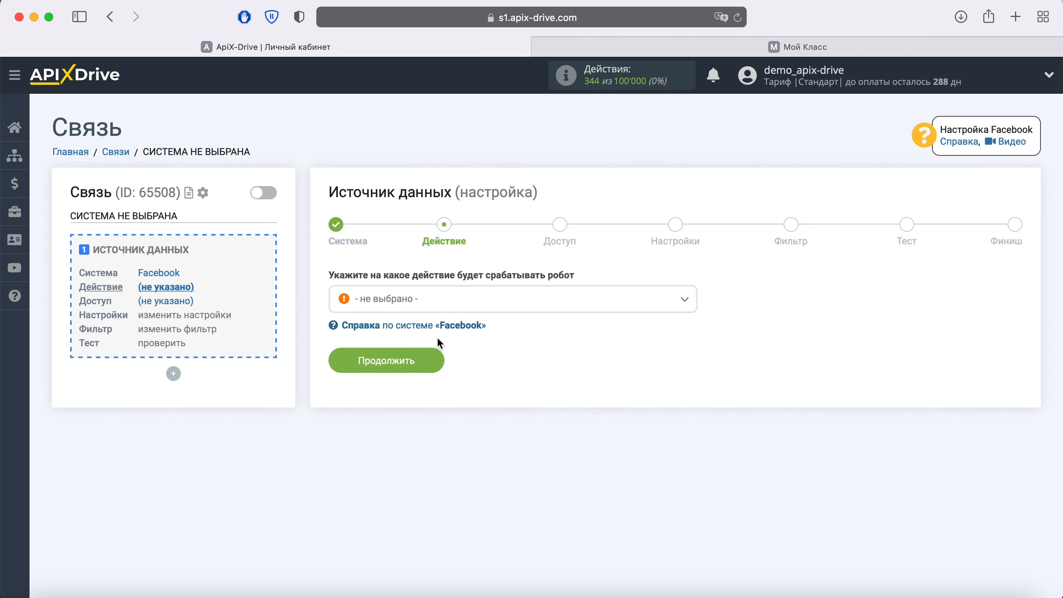
# Set the Facebook source action to "Загрузить лиды" and continue to the access stage.
pyautogui.click(479, 307)
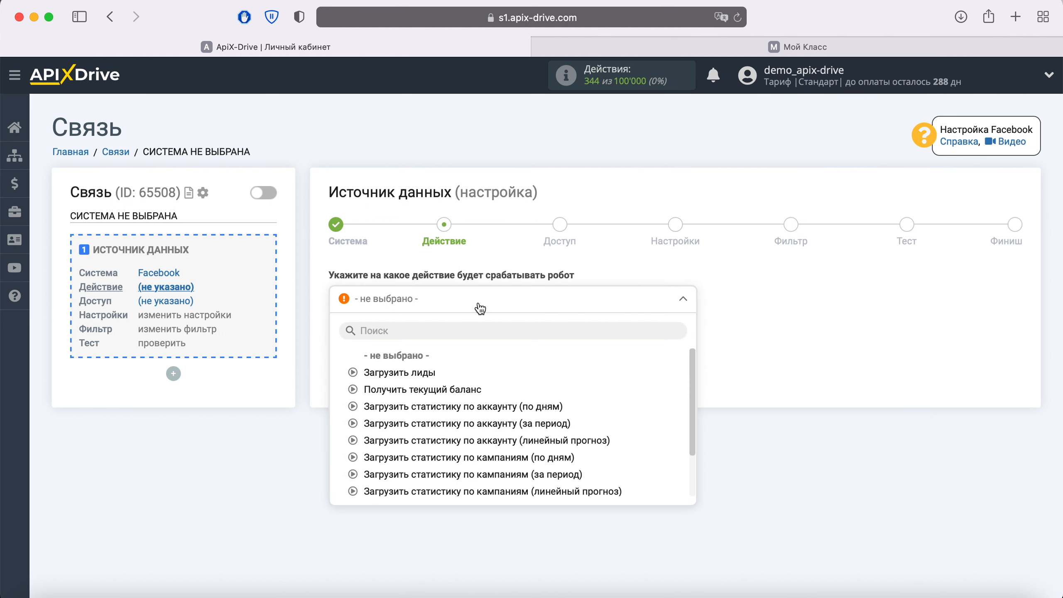
pyautogui.click(414, 375)
pyautogui.click(430, 360)
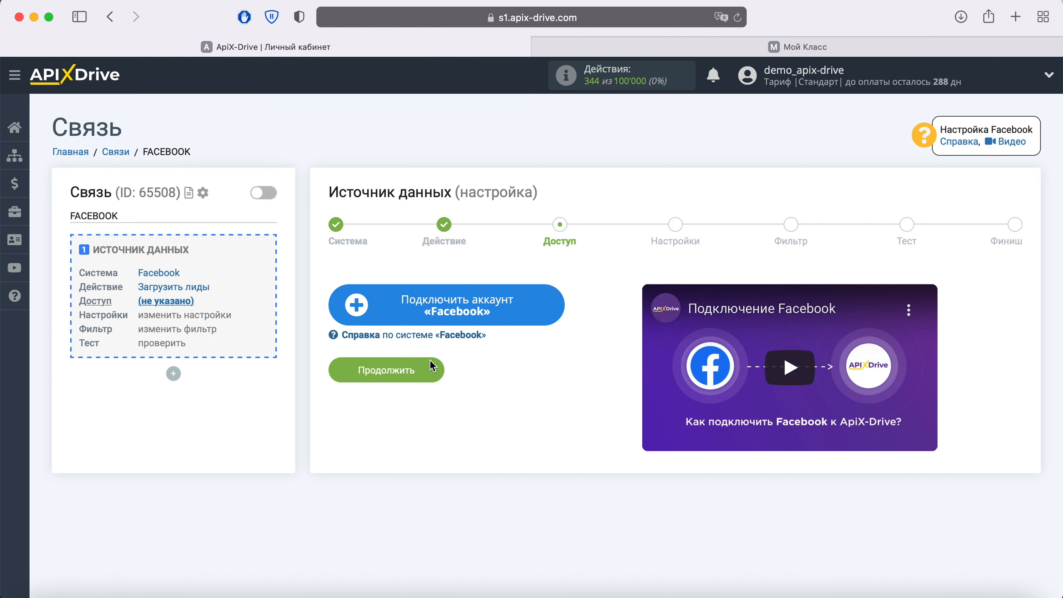
# Start connecting a Facebook account and log in with the saved login and account password.
pyautogui.click(545, 311)
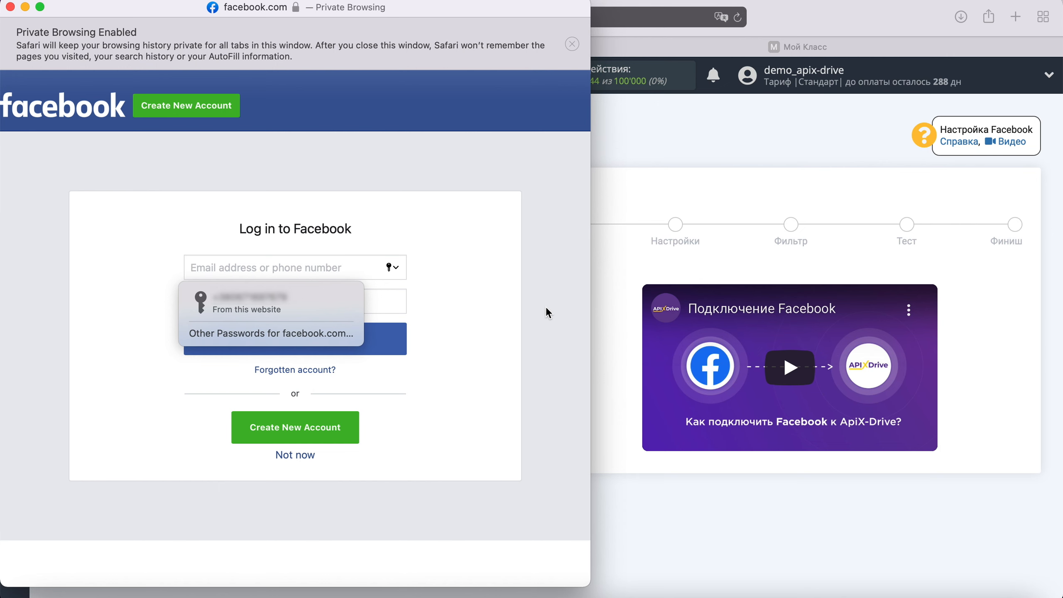
pyautogui.click(322, 298)
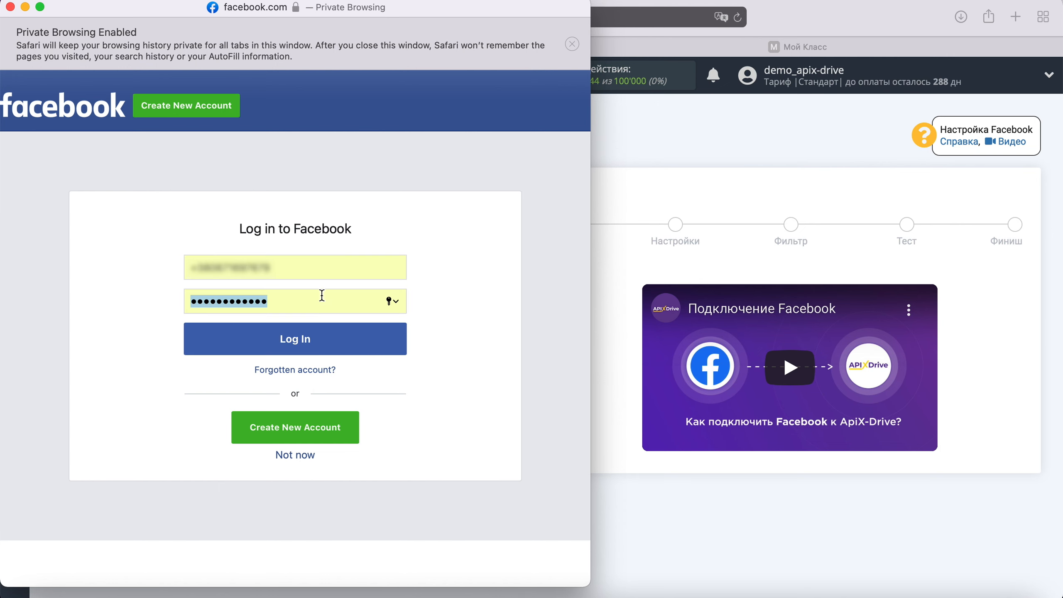
pyautogui.click(332, 340)
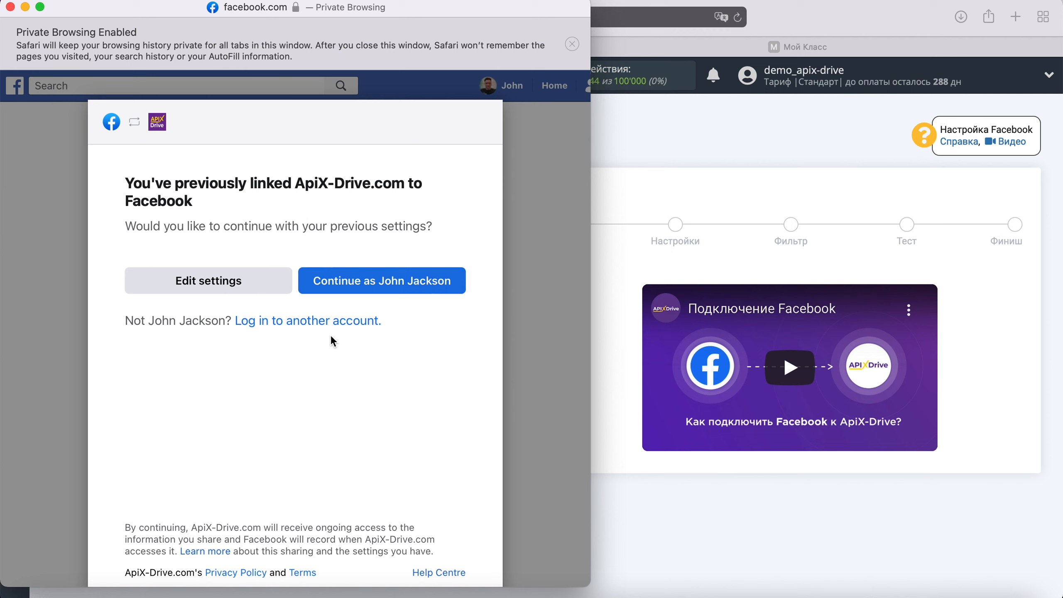
# Edit the Facebook link settings, granting ApiX-Drive access to both lead form pages with all permissions enabled, and finish linking.
pyautogui.click(262, 280)
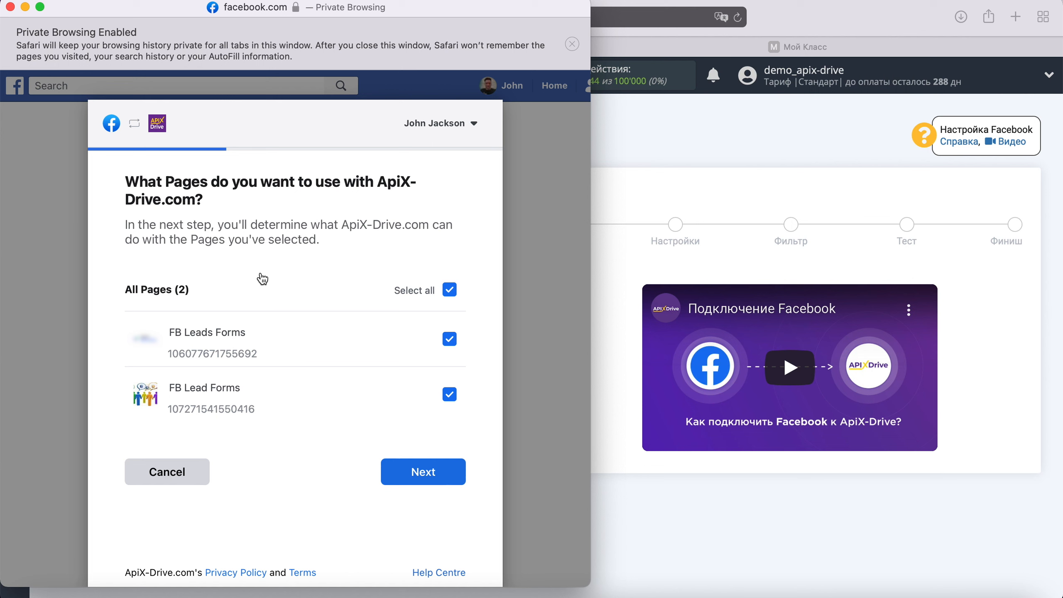
pyautogui.click(460, 477)
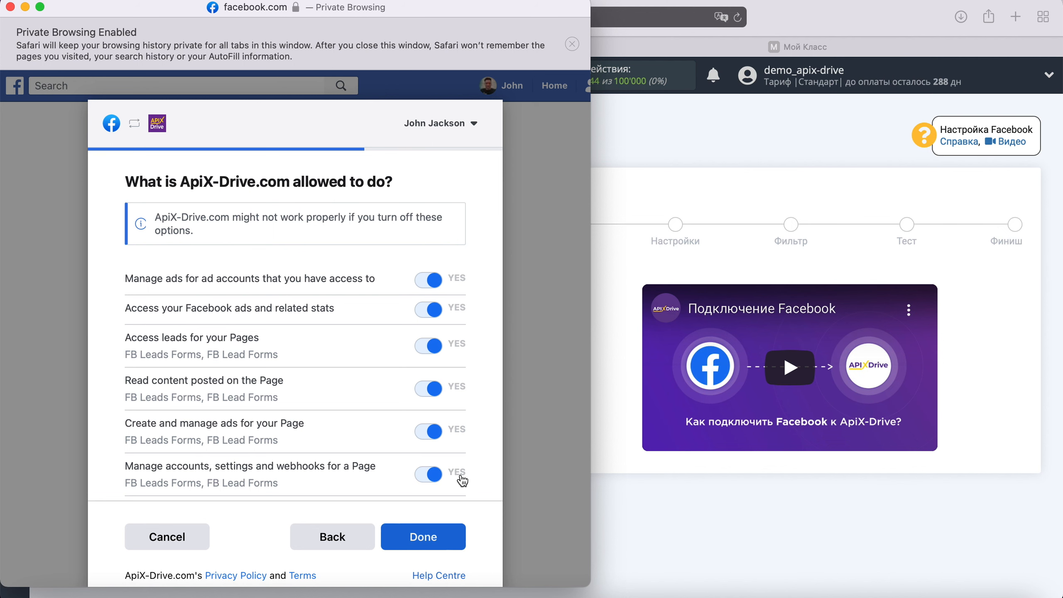
pyautogui.click(434, 537)
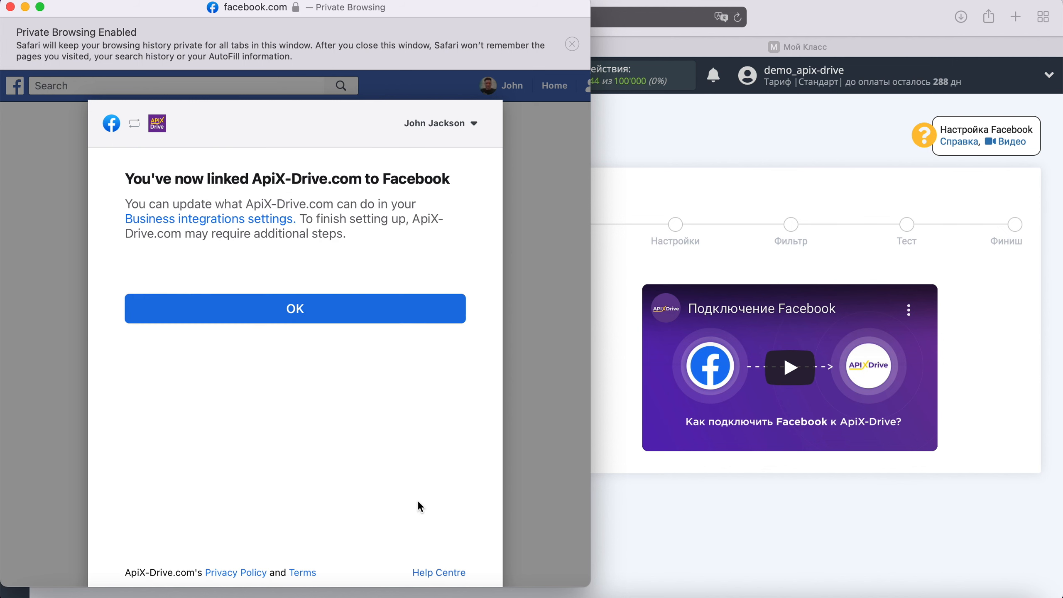
pyautogui.click(329, 313)
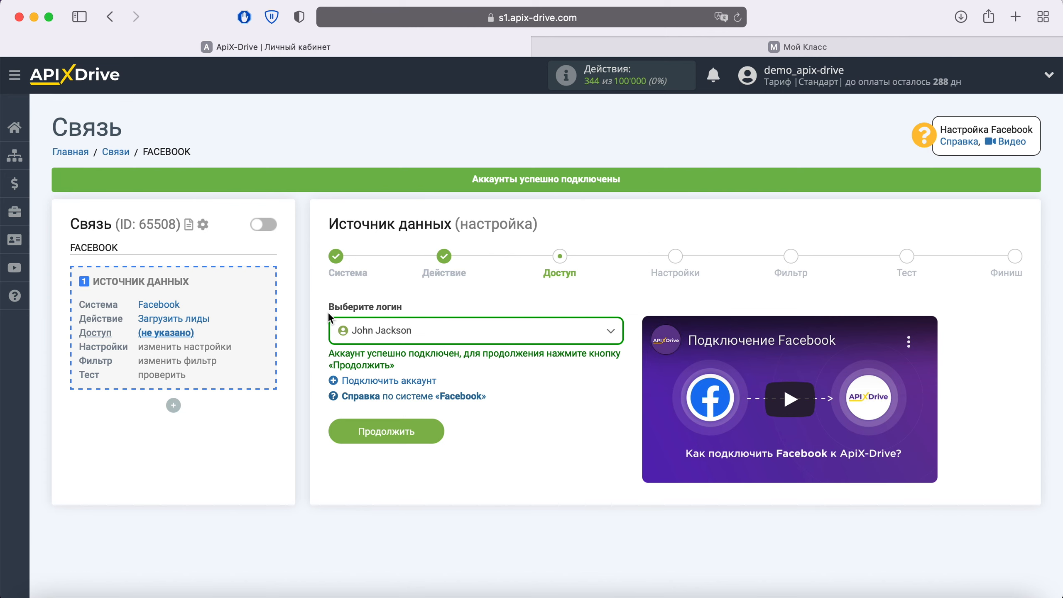
# Select the newly connected Facebook account as the source login and continue to the settings.
pyautogui.click(538, 331)
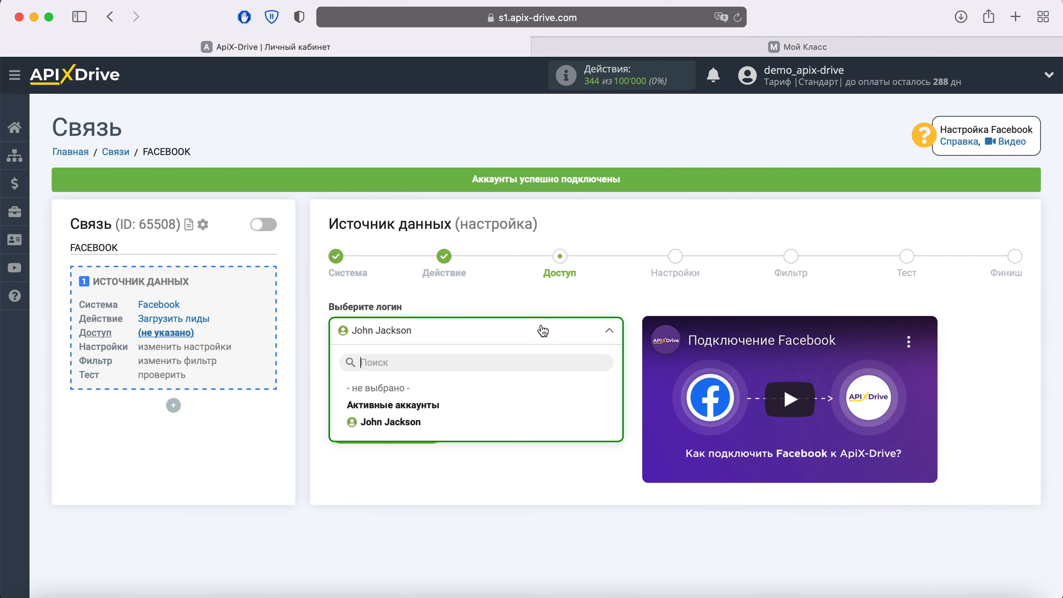
pyautogui.click(425, 418)
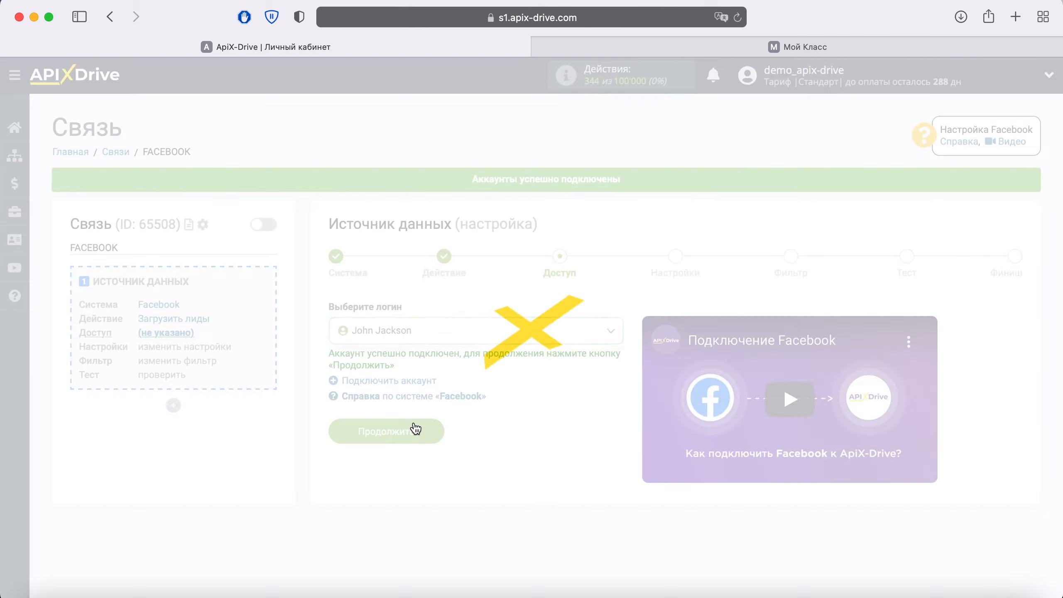
pyautogui.click(423, 430)
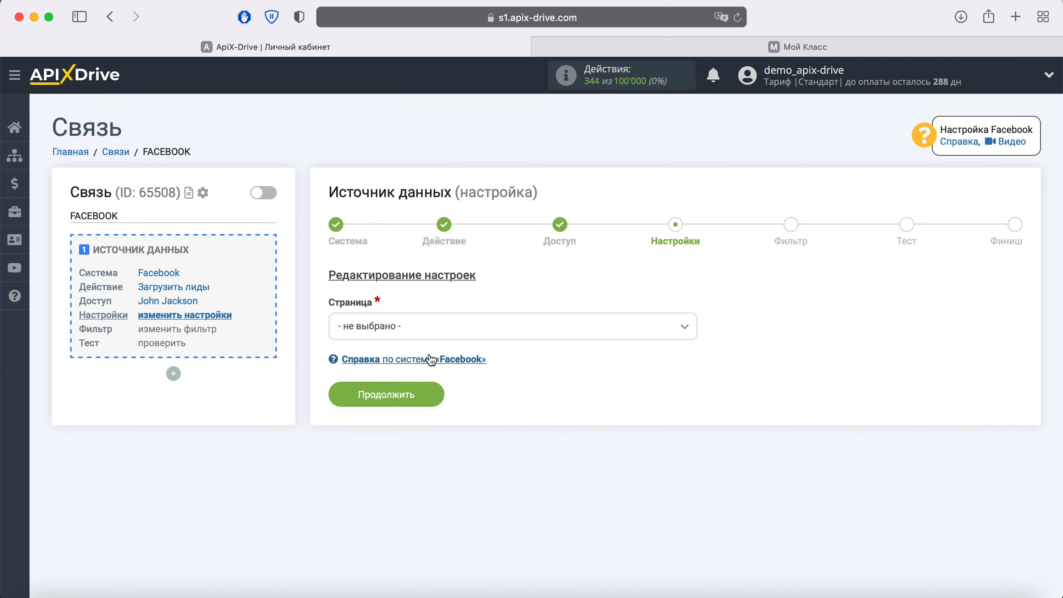
# Select the page FB Lead Forms, choose "Нет, настроить формы индивидуально", enable only "Untitled form 7/12/21, 12:09 PM", and continue.
pyautogui.click(429, 326)
pyautogui.click(397, 399)
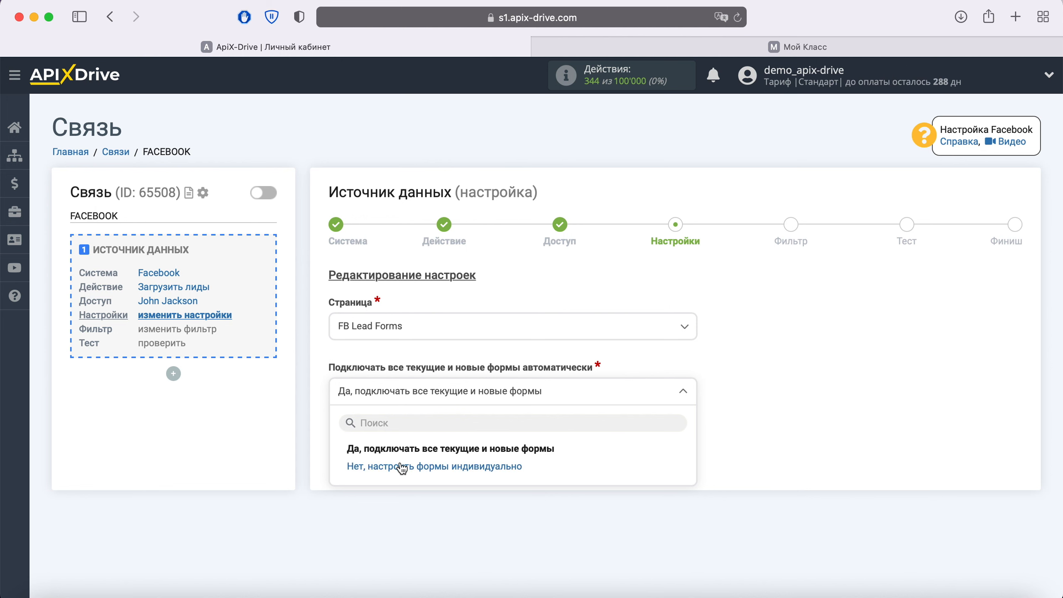
pyautogui.click(400, 465)
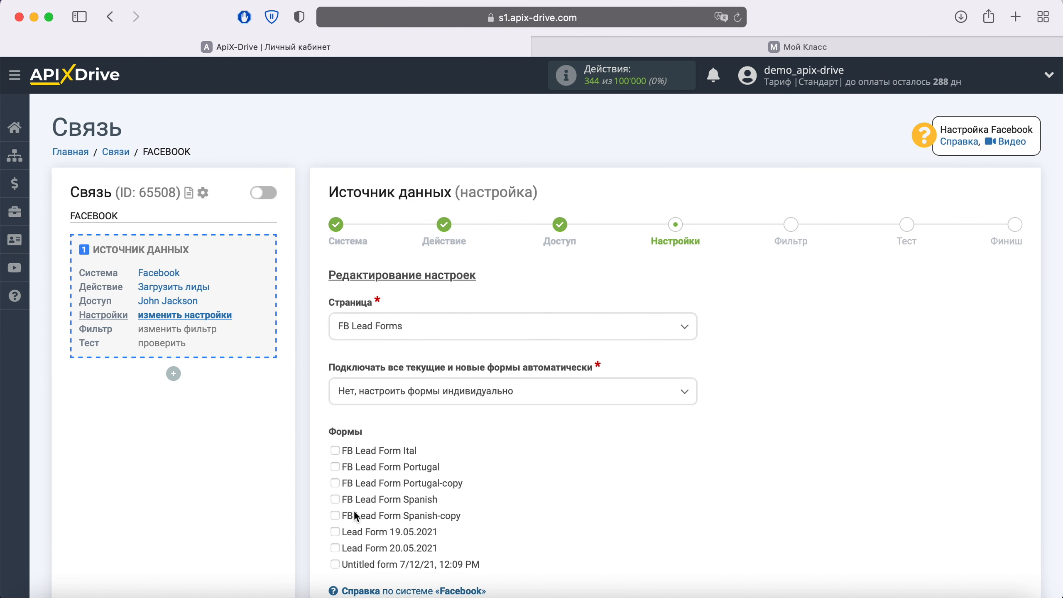
pyautogui.click(334, 564)
pyautogui.scroll(-3, 617, 482)
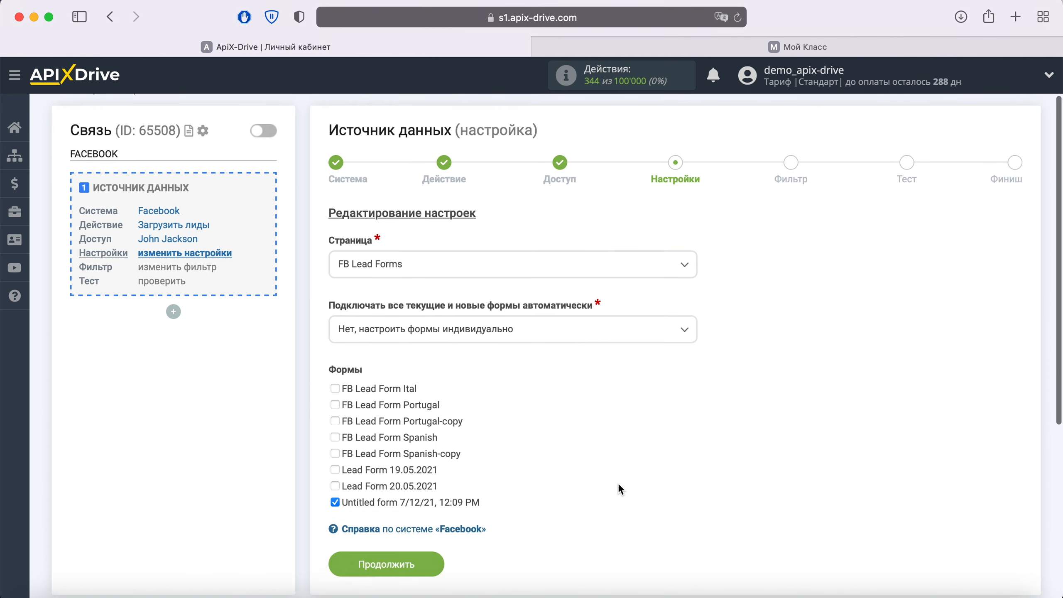
pyautogui.click(421, 501)
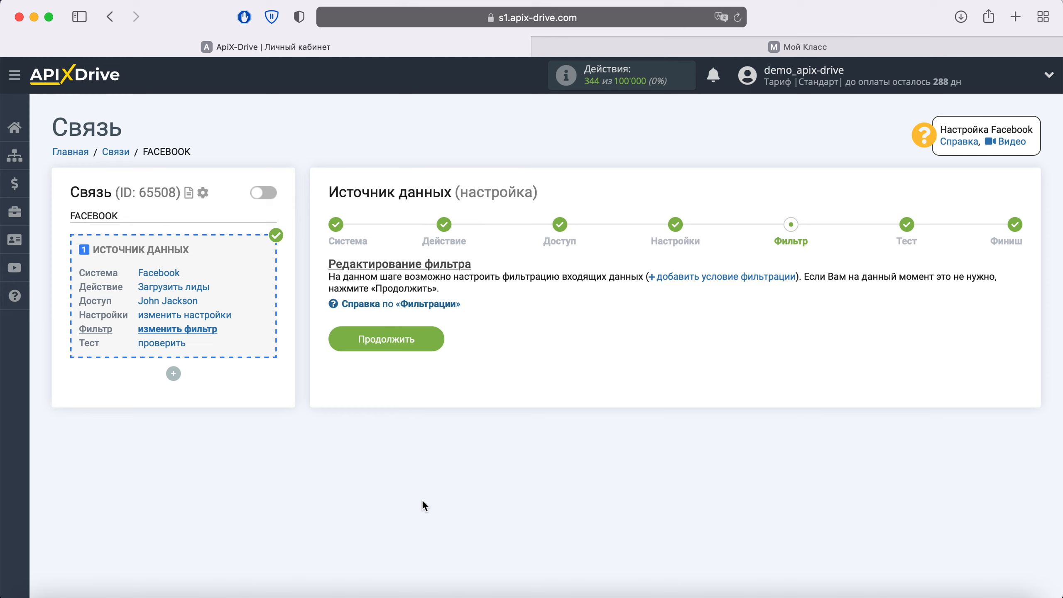
# Continue without a filter and accept the sample lead data to finish the source setup.
pyautogui.click(432, 336)
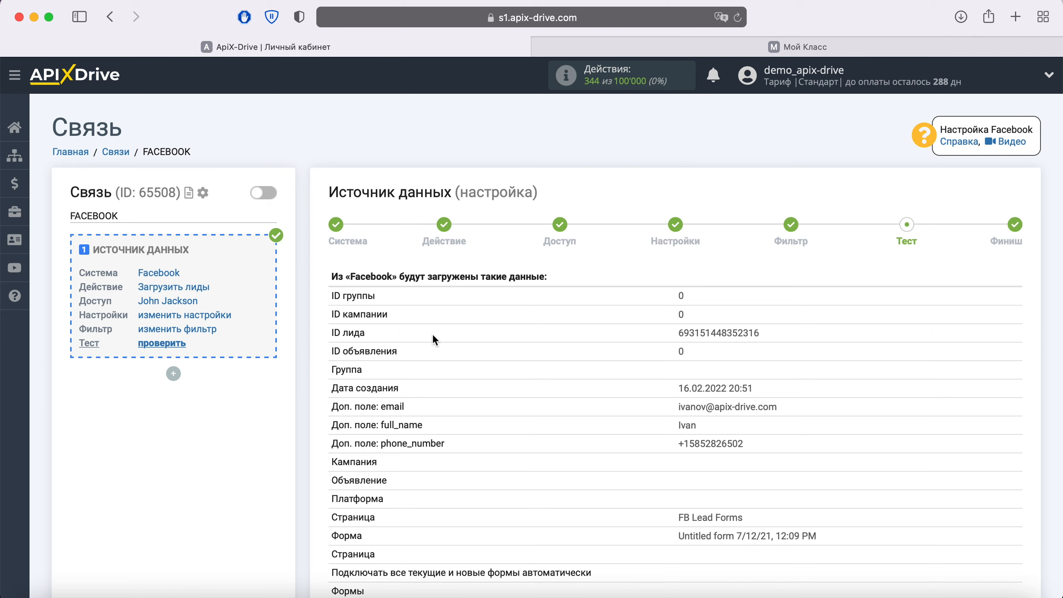
pyautogui.scroll(-5, 432, 334)
pyautogui.click(1004, 521)
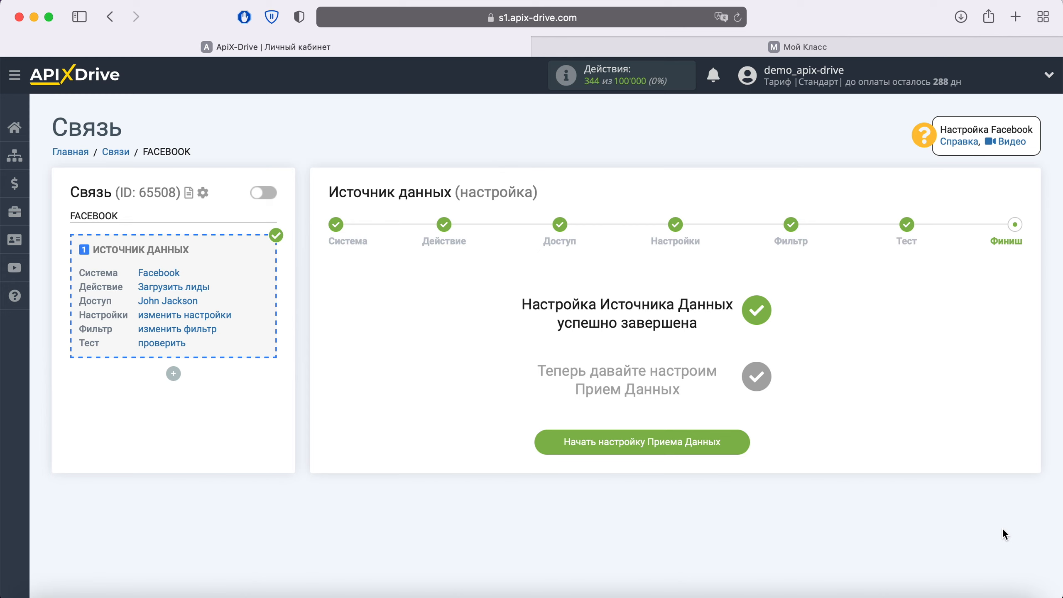
# Start the data destination setup and choose Мой Класс as the receiving system.
pyautogui.click(746, 450)
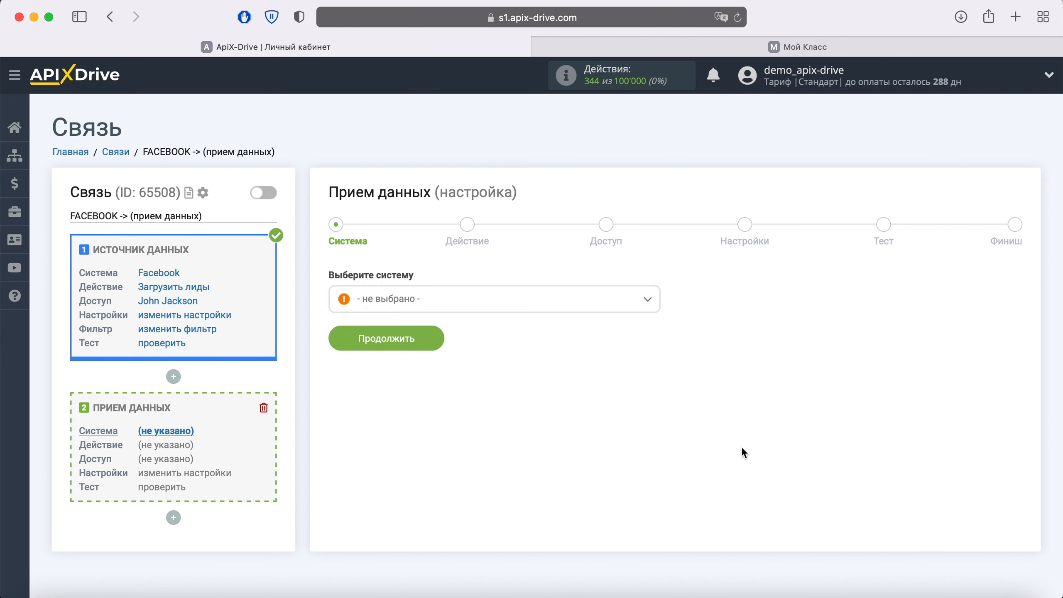
pyautogui.click(611, 299)
pyautogui.scroll(-10, 594, 397)
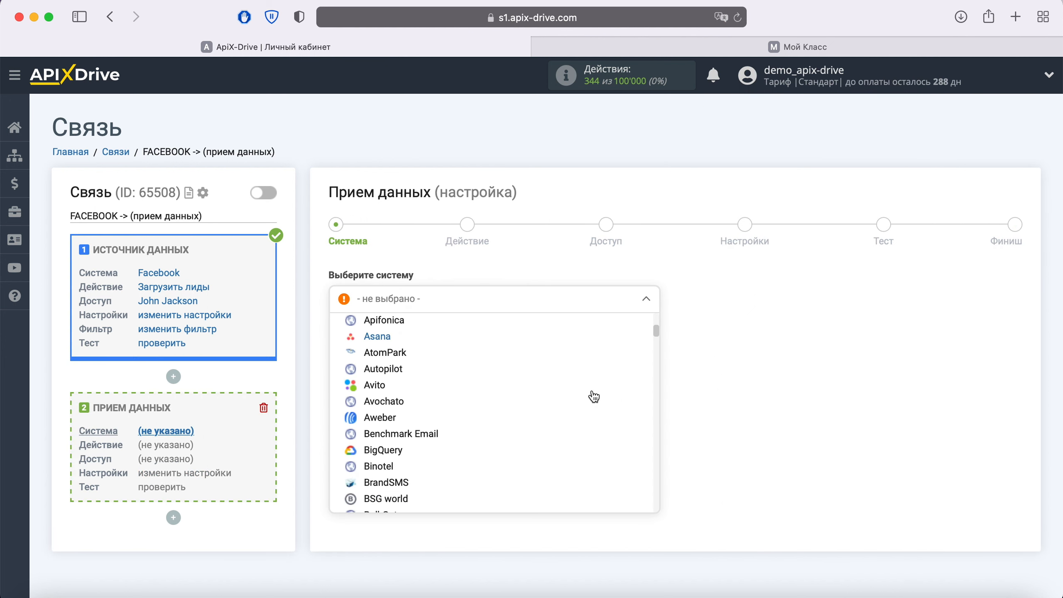
pyautogui.scroll(-20, 594, 396)
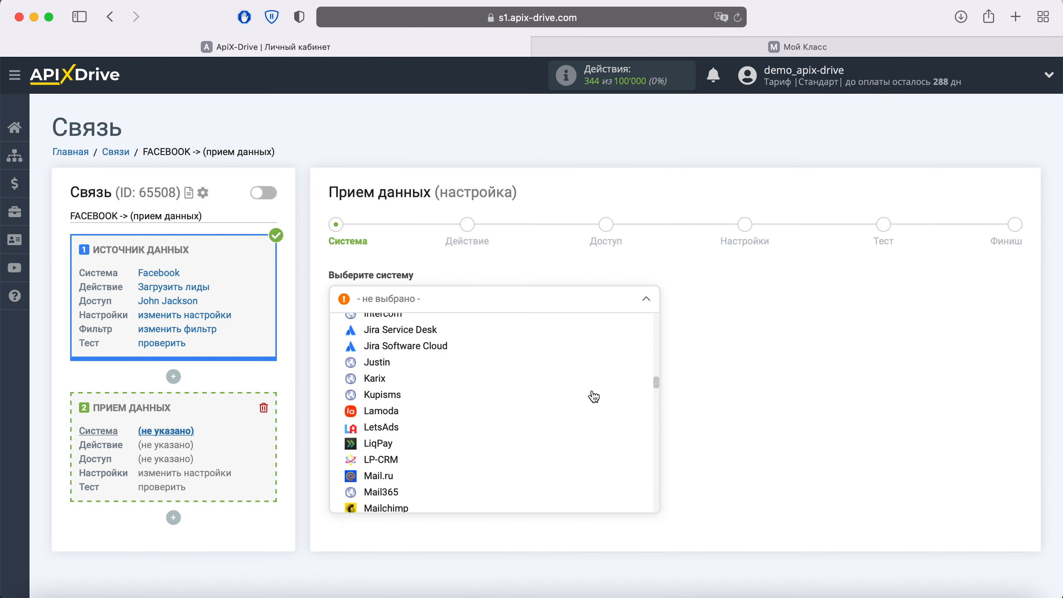
pyautogui.scroll(-20, 594, 397)
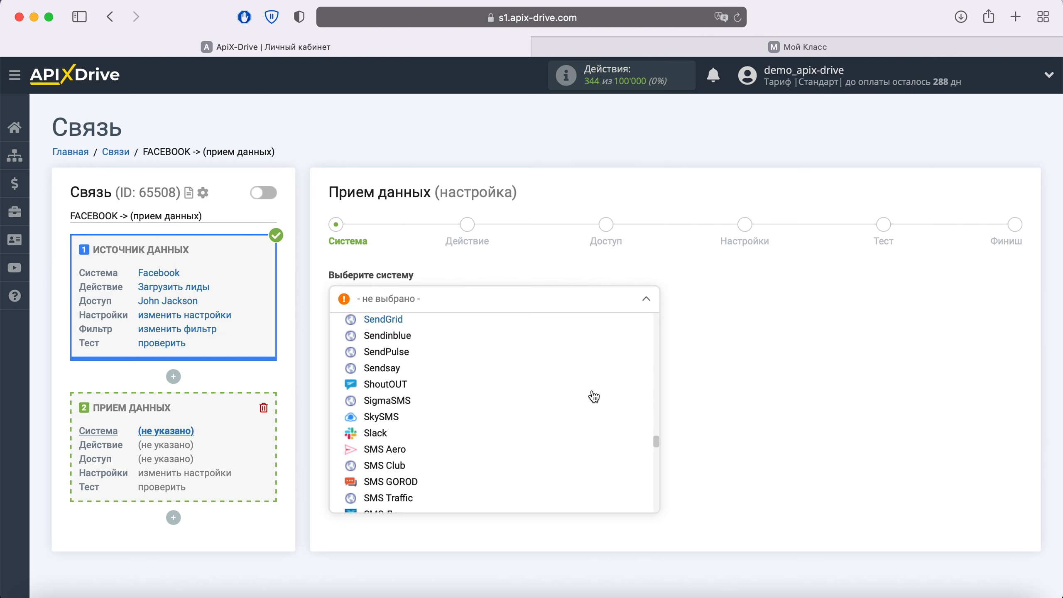
pyautogui.scroll(-20, 593, 397)
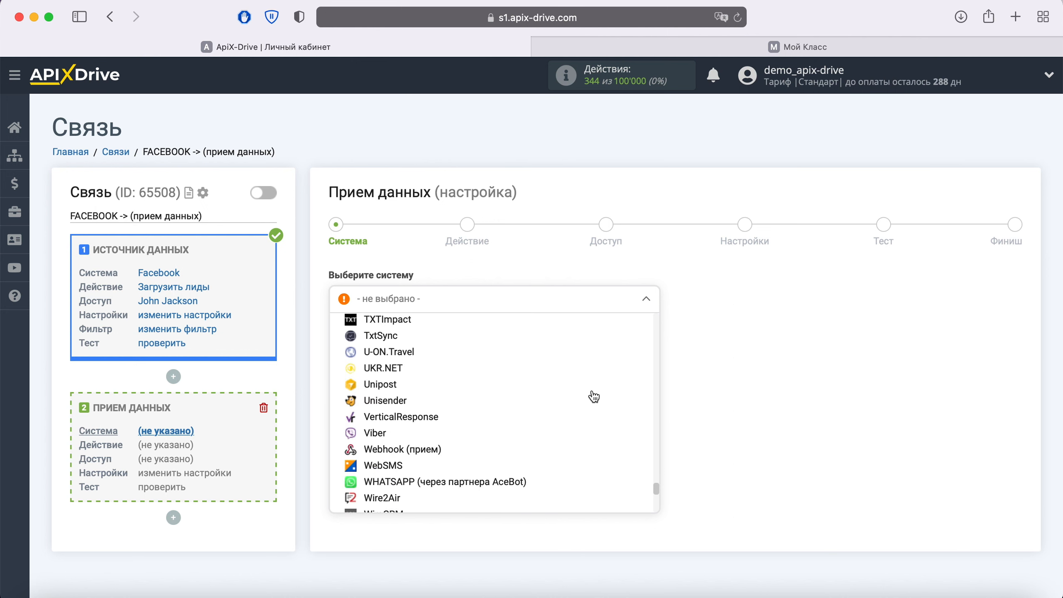
pyautogui.scroll(-5, 594, 397)
pyautogui.click(401, 403)
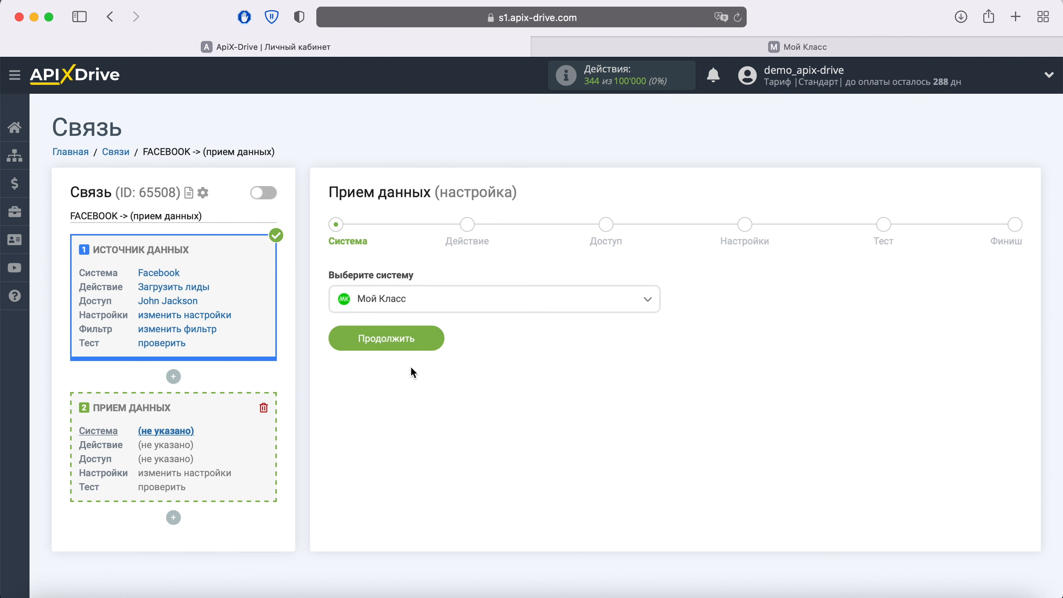
pyautogui.click(430, 342)
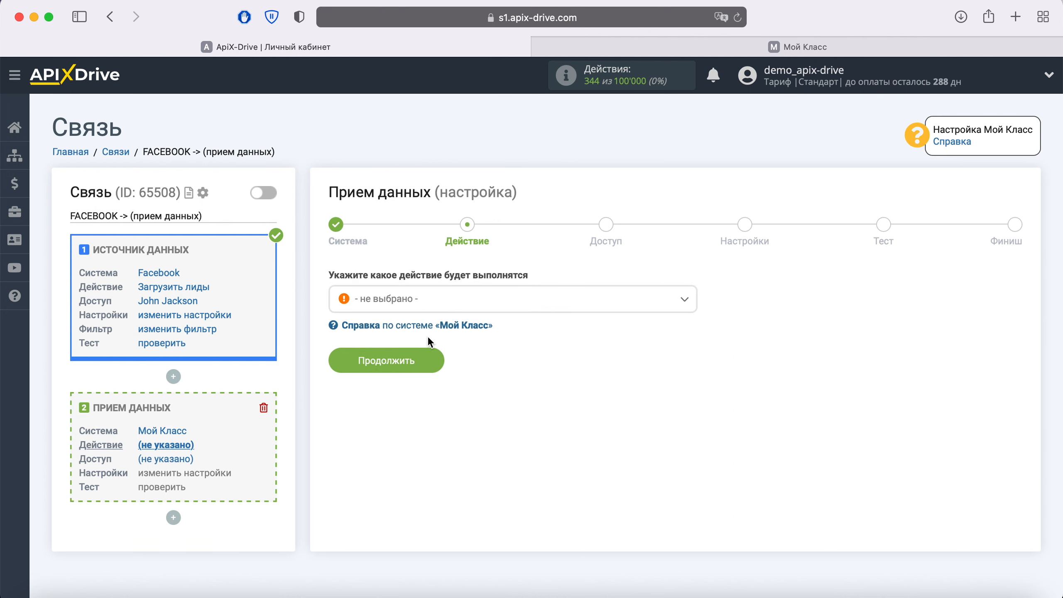
# Set the Мой Класс destination action to "Создать запись на занятие" and continue to the access stage.
pyautogui.click(433, 301)
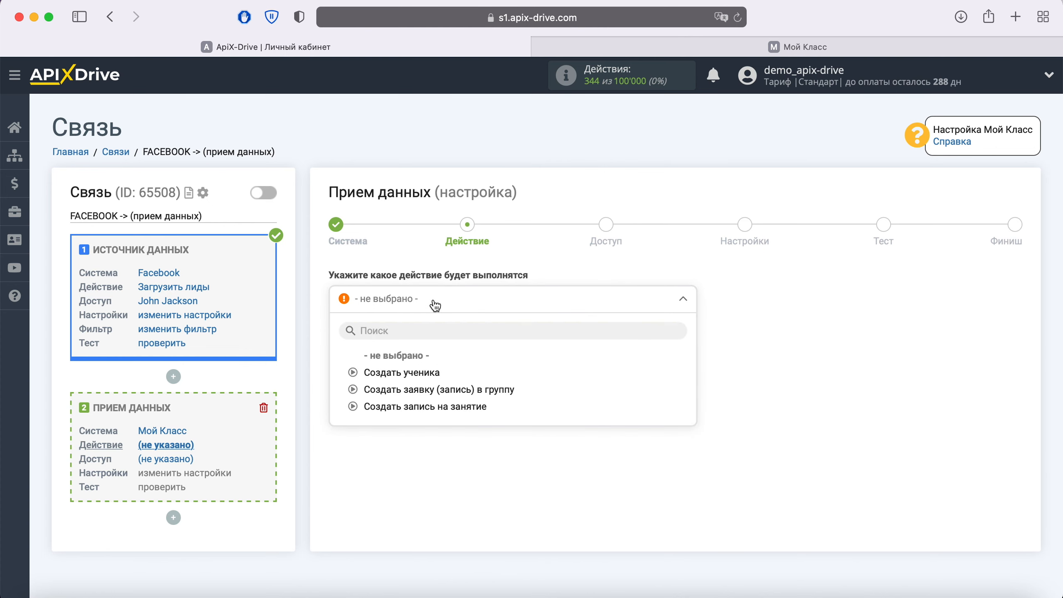
pyautogui.click(437, 406)
pyautogui.click(434, 375)
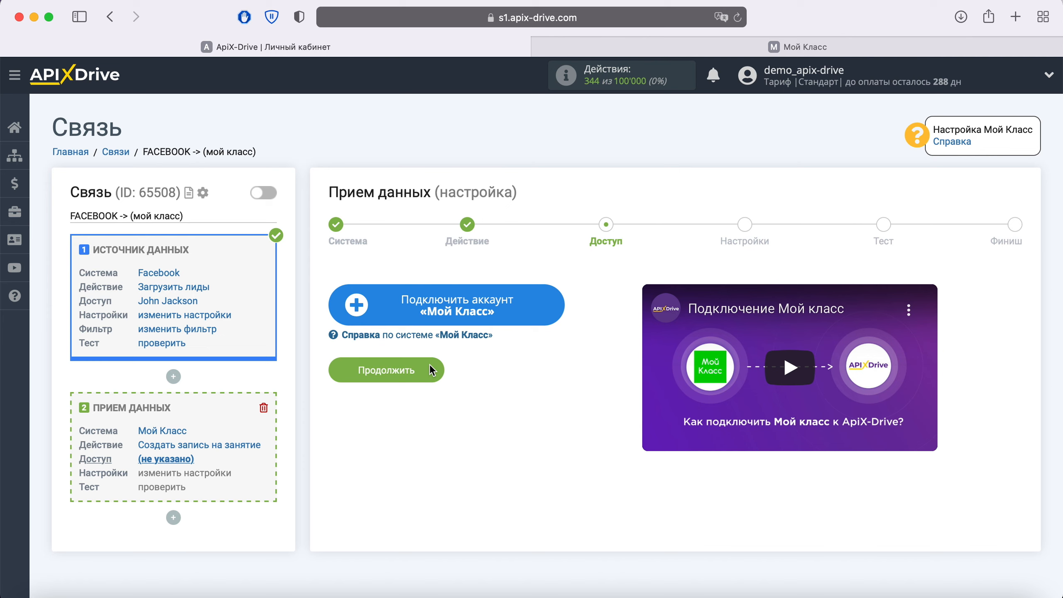
# Start connecting a Мой Класс account and bring up the API key settings in the Мой Класс web app.
pyautogui.click(549, 310)
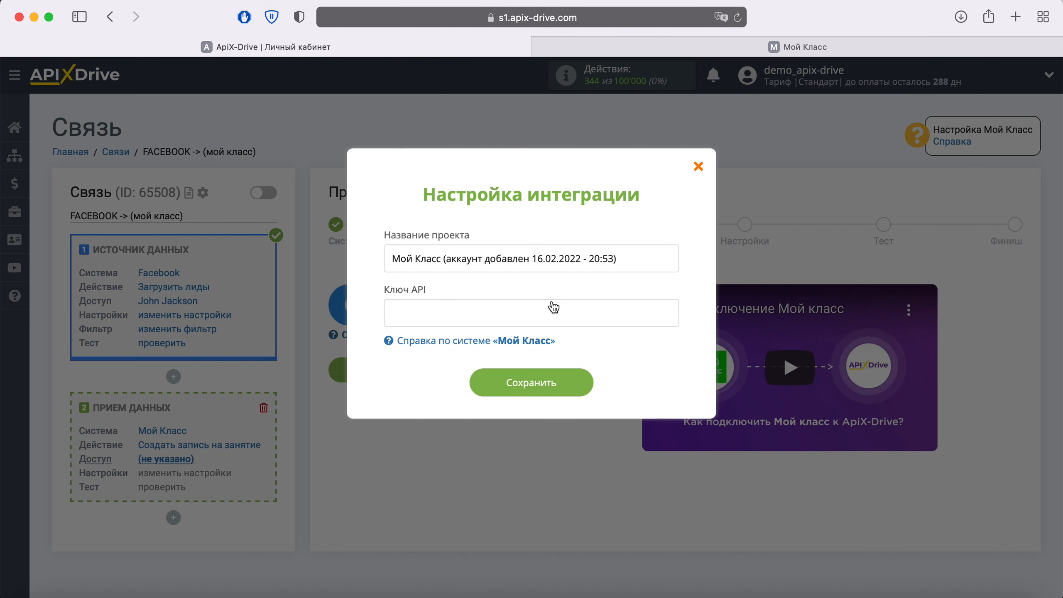
pyautogui.click(776, 49)
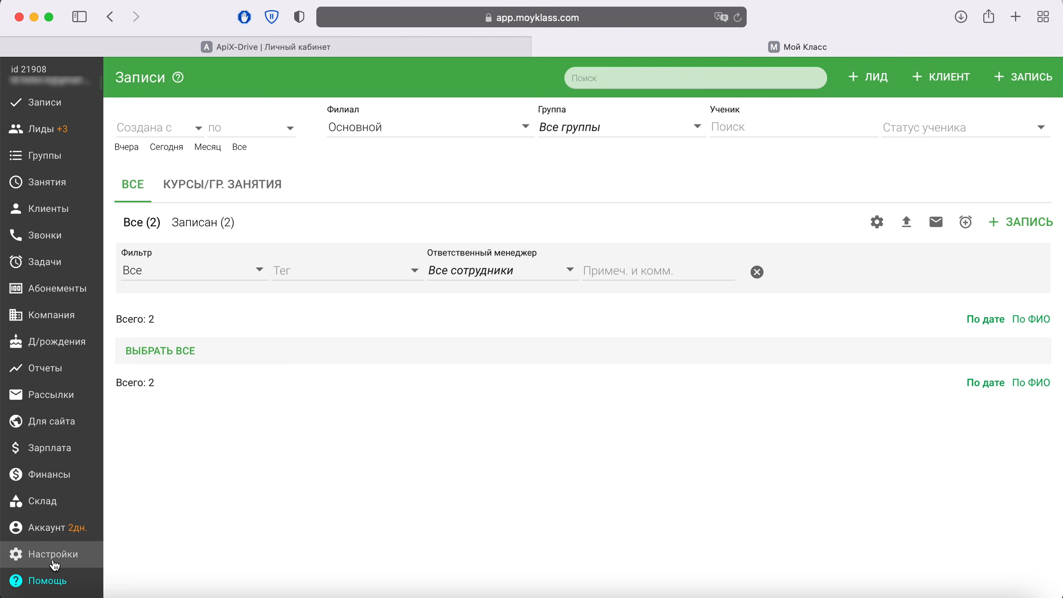
pyautogui.click(54, 561)
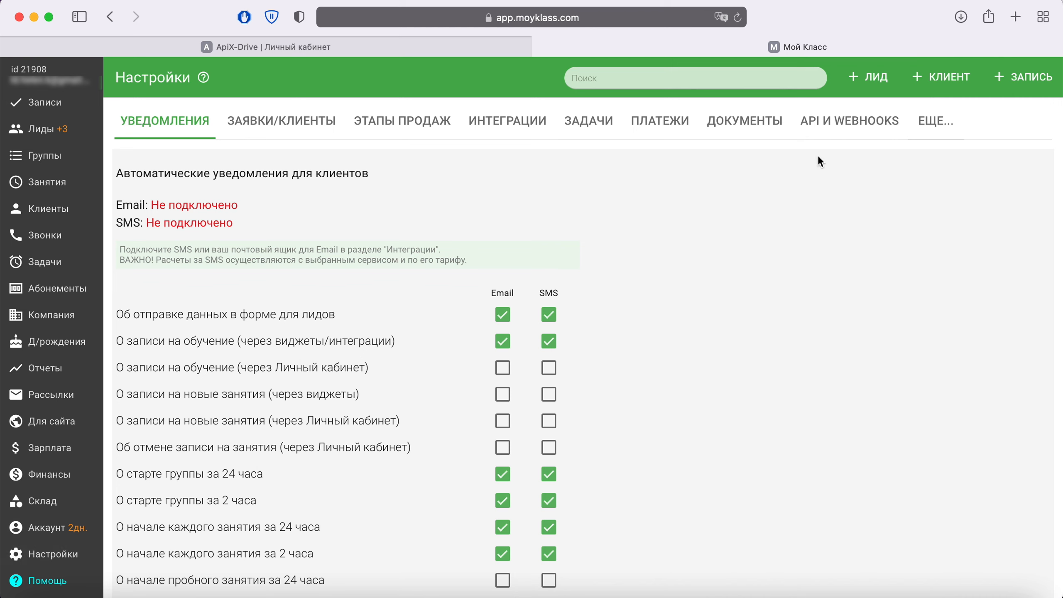
pyautogui.click(841, 125)
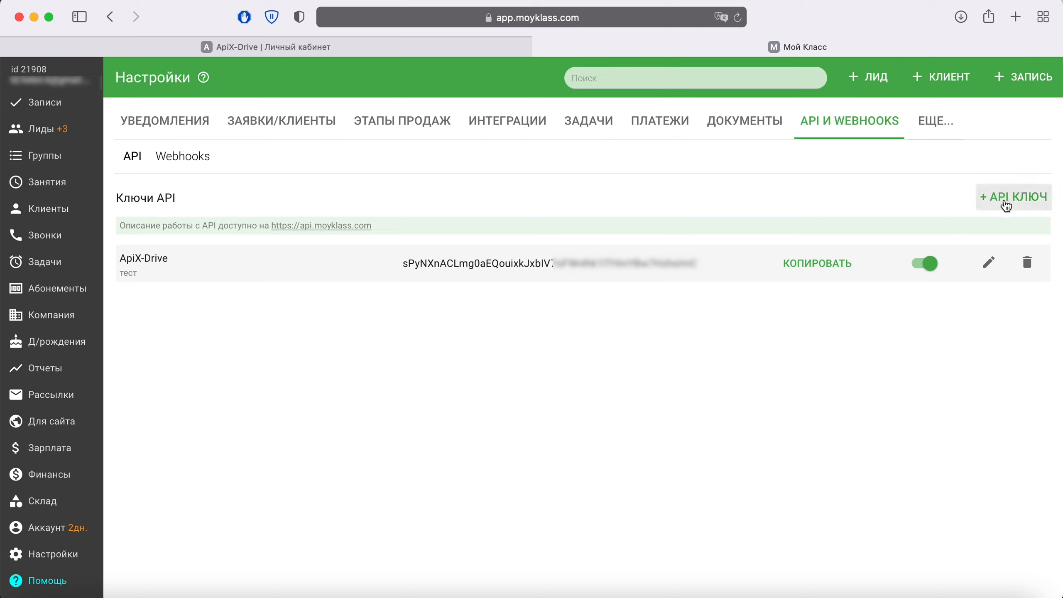
# Copy the existing API key named ApiX-Drive.
pyautogui.moveTo(404, 268); pyautogui.dragTo(688, 263)
pyautogui.press('super+c')
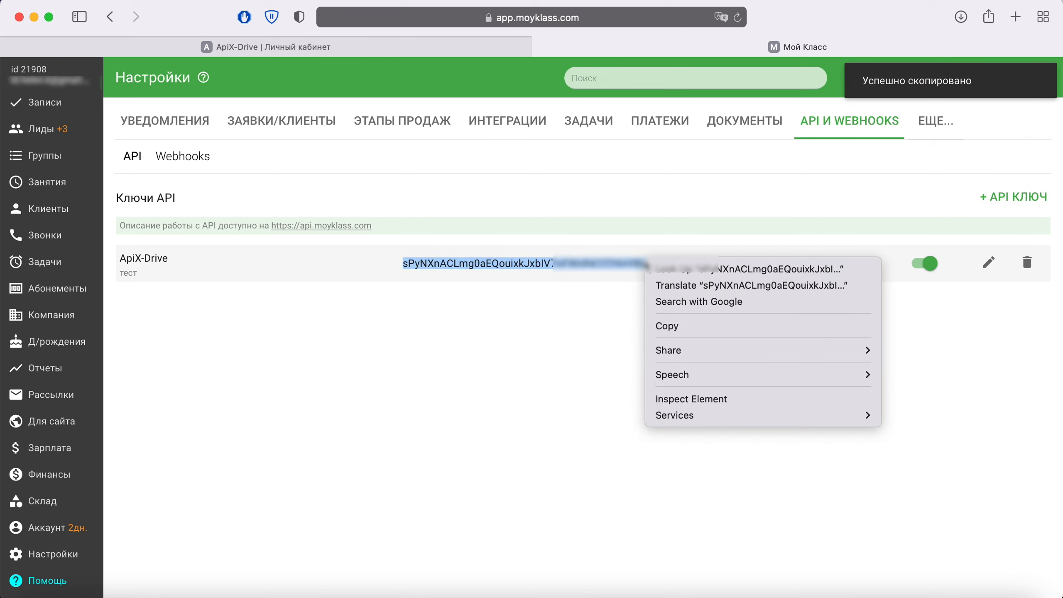
pyautogui.rightClick(646, 264)
pyautogui.click(677, 327)
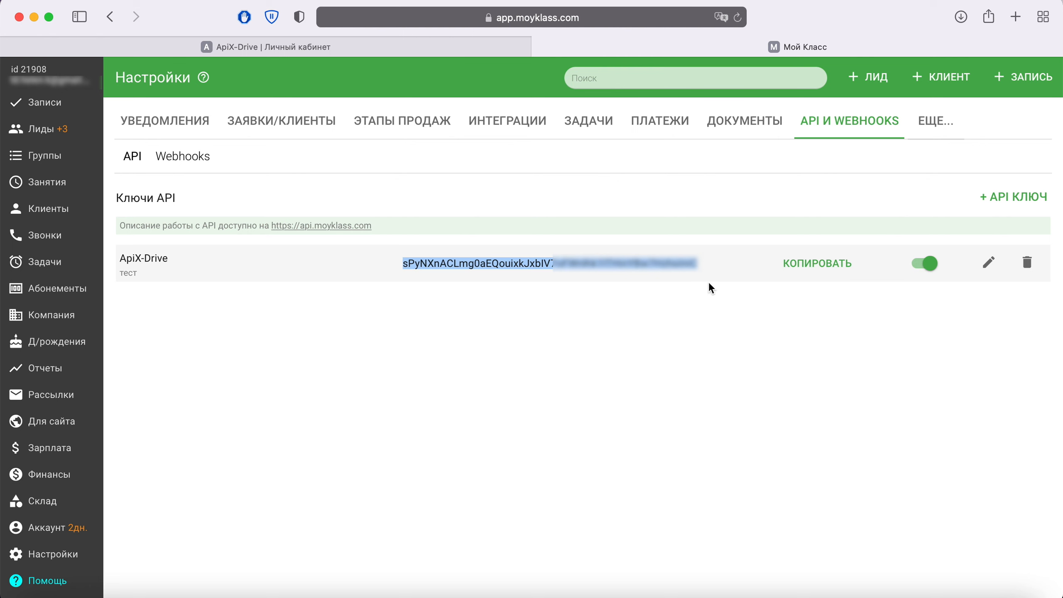
# Switch back to ApiX-Drive, paste the API key into the "Ключ API" field and save the integration.
pyautogui.click(355, 47)
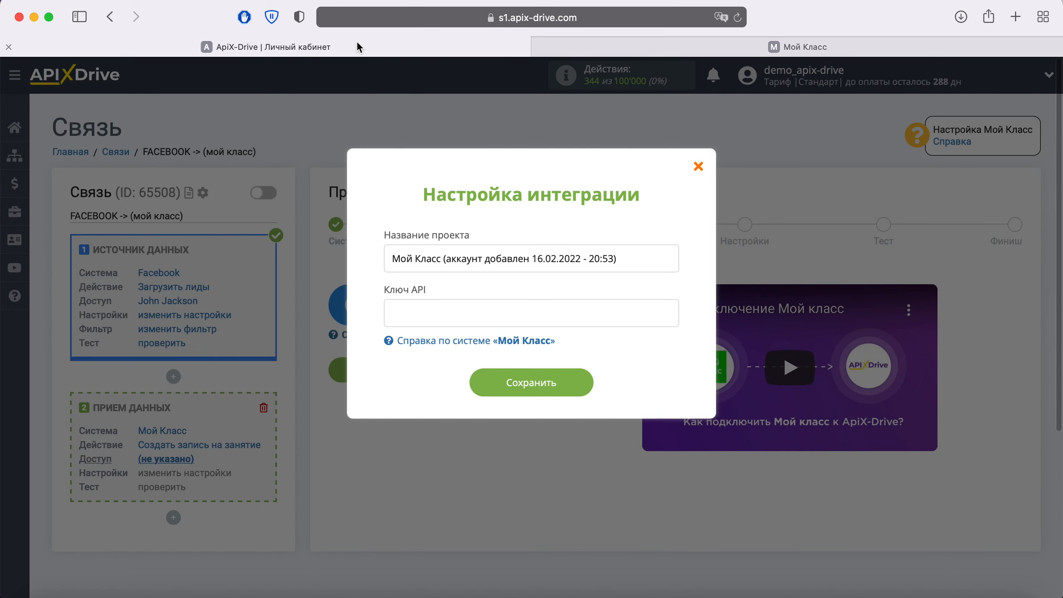
pyautogui.rightClick(437, 311)
pyautogui.click(458, 352)
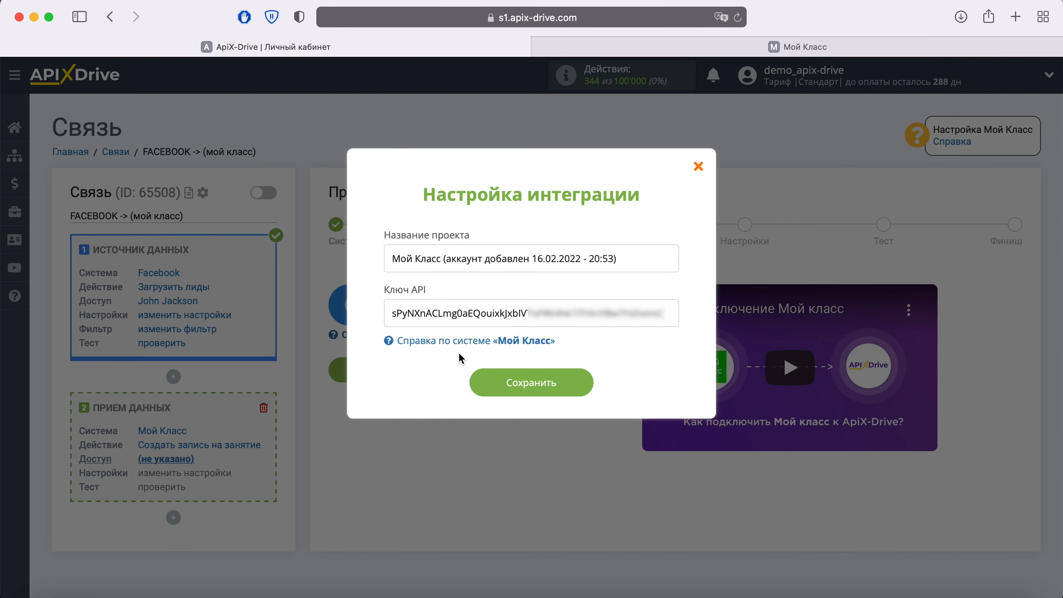
pyautogui.click(585, 384)
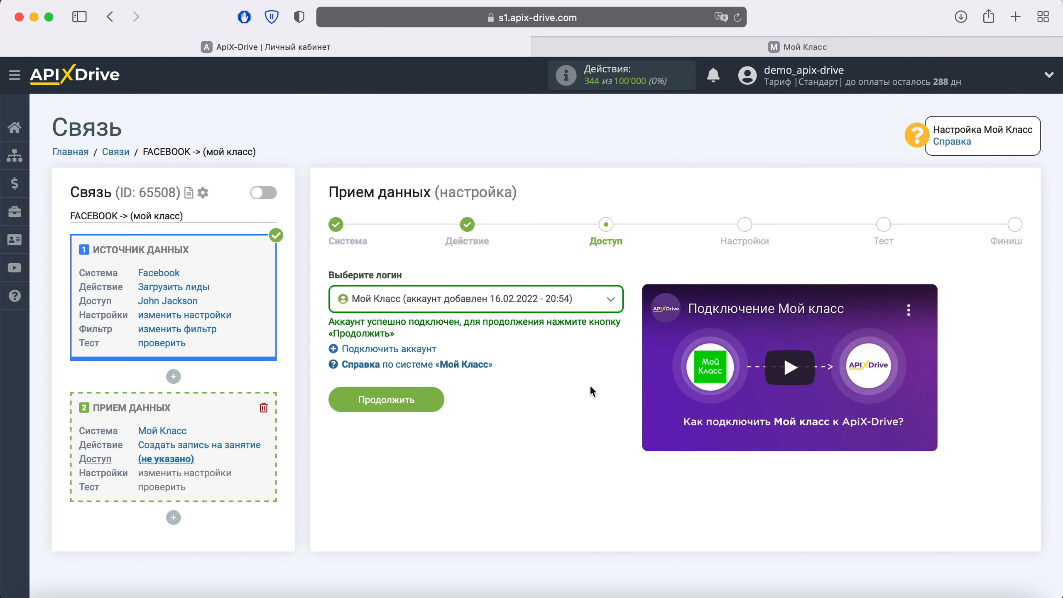
# Choose the connected Мой Класс account as the login for the data destination and continue to its settings.
pyautogui.click(608, 302)
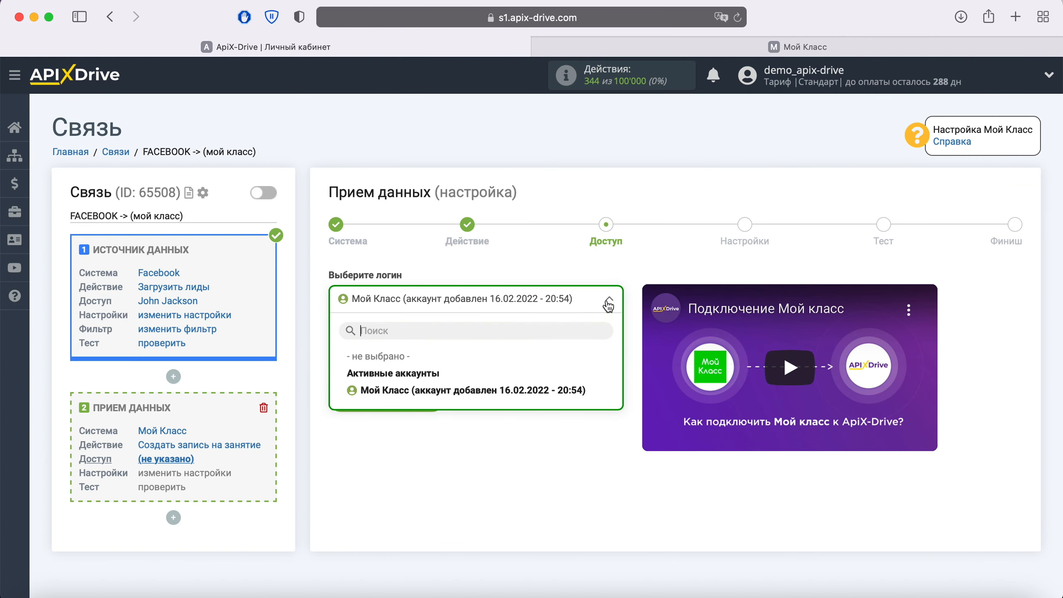
pyautogui.click(501, 390)
pyautogui.click(438, 397)
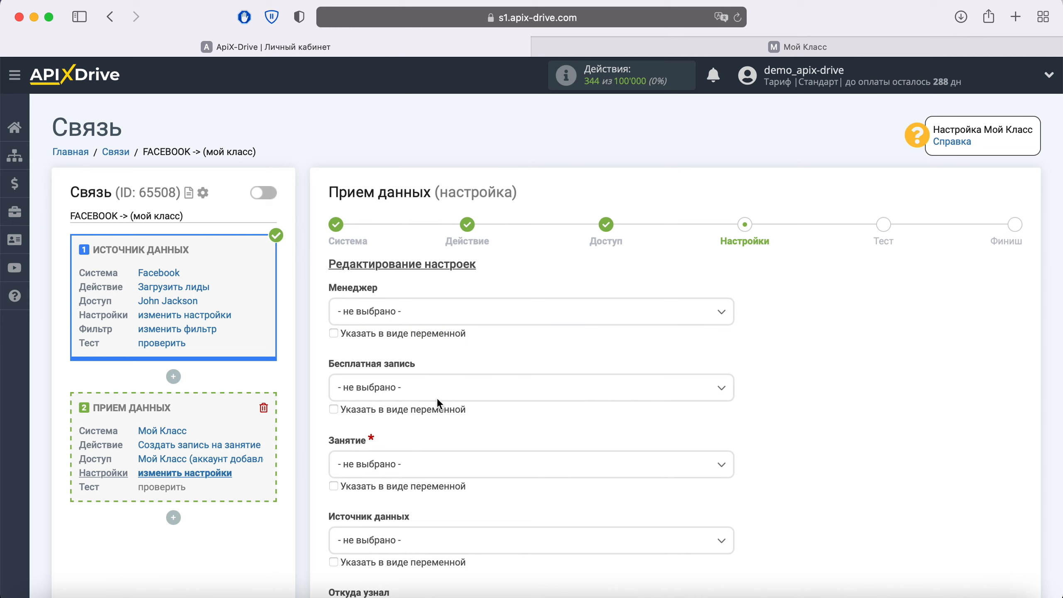
pyautogui.click(402, 312)
pyautogui.click(371, 390)
pyautogui.click(370, 390)
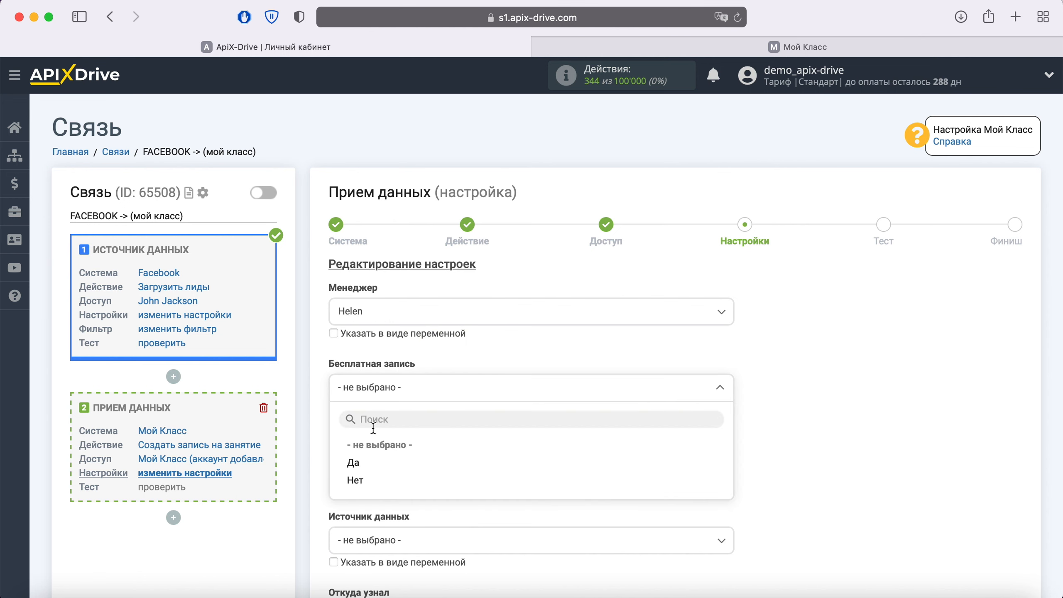
pyautogui.click(357, 462)
pyautogui.click(378, 466)
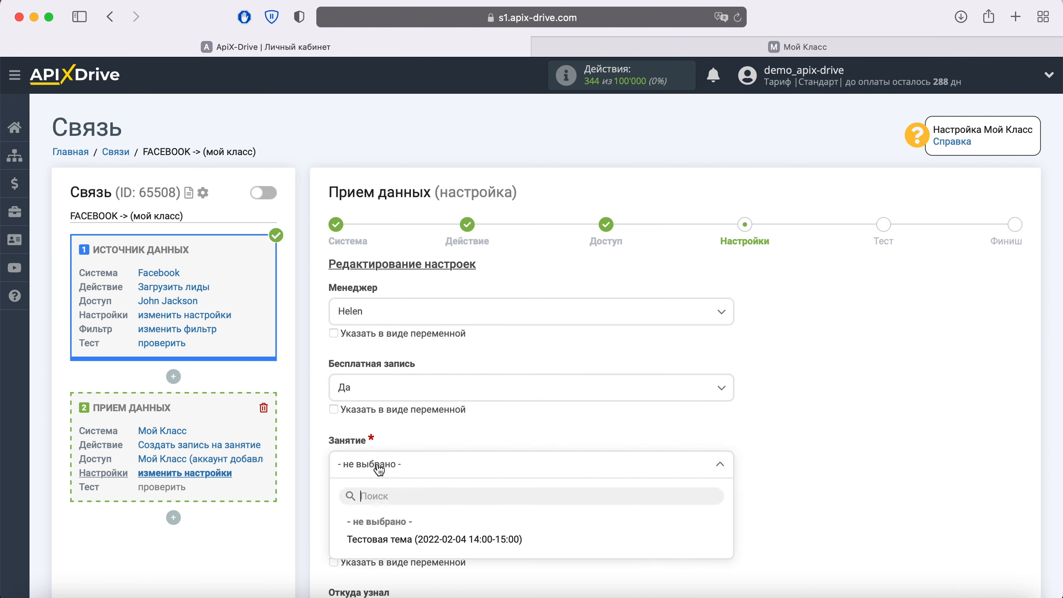
pyautogui.click(406, 541)
# Set Источник данных to "Facebook Lead Ads" and Откуда узнал to "Соцсети".
pyautogui.scroll(-7, 408, 546)
pyautogui.scroll(-2, 410, 546)
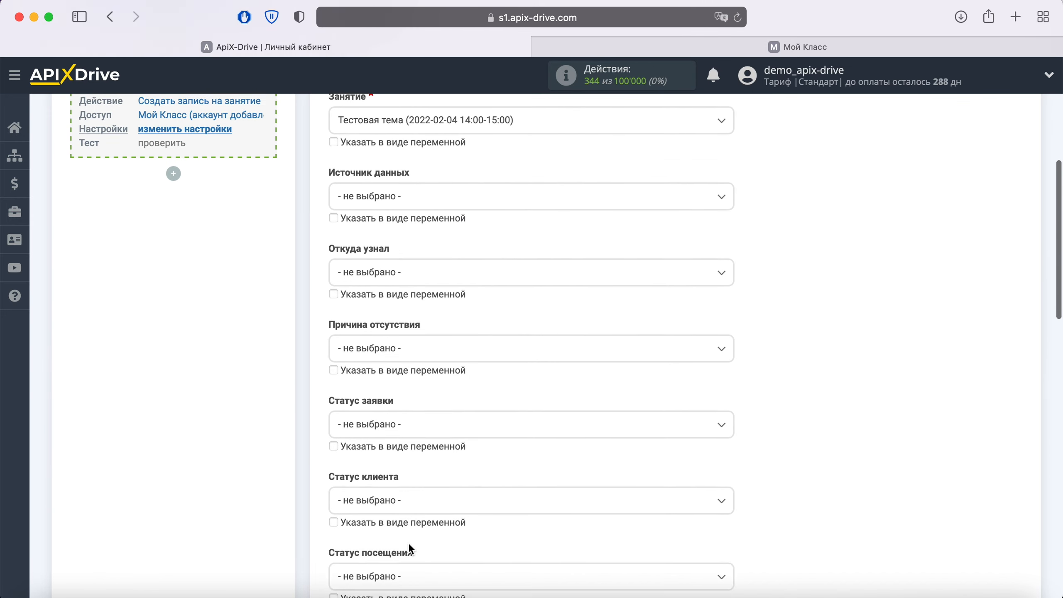
pyautogui.click(426, 172)
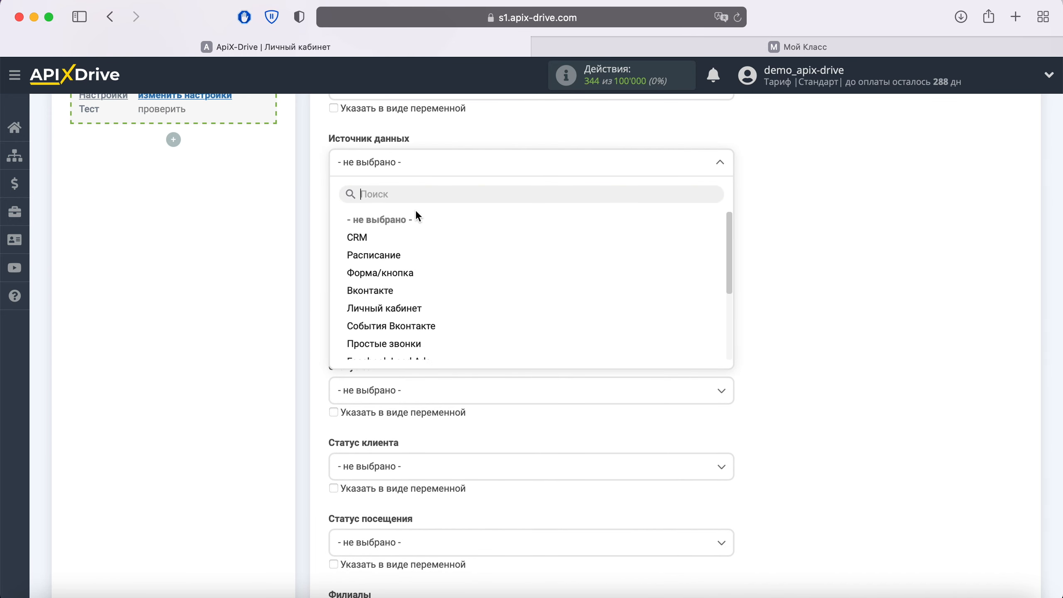
pyautogui.scroll(-3, 410, 303)
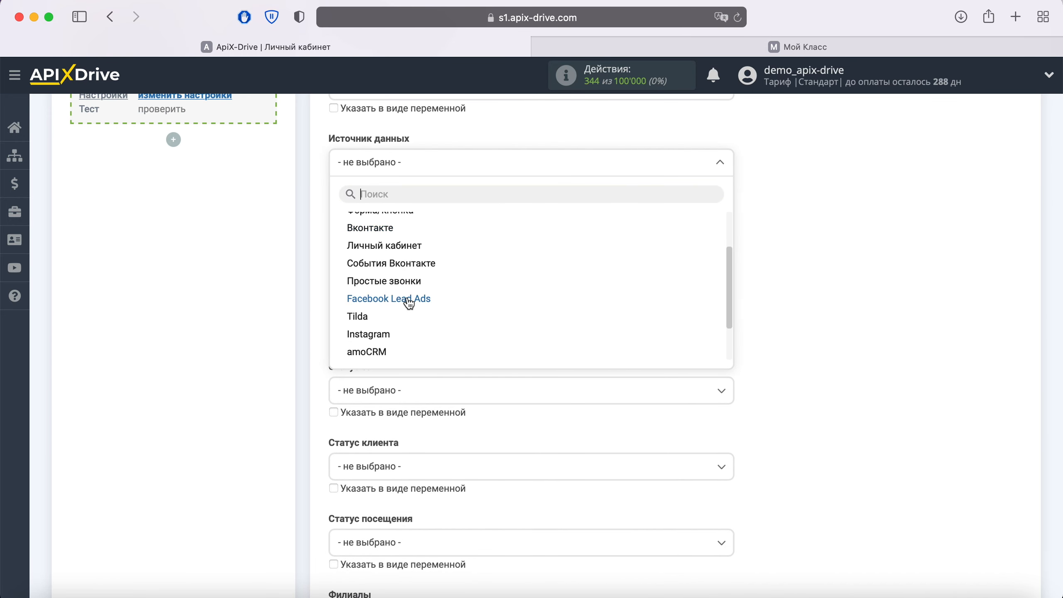
pyautogui.click(406, 301)
pyautogui.click(410, 239)
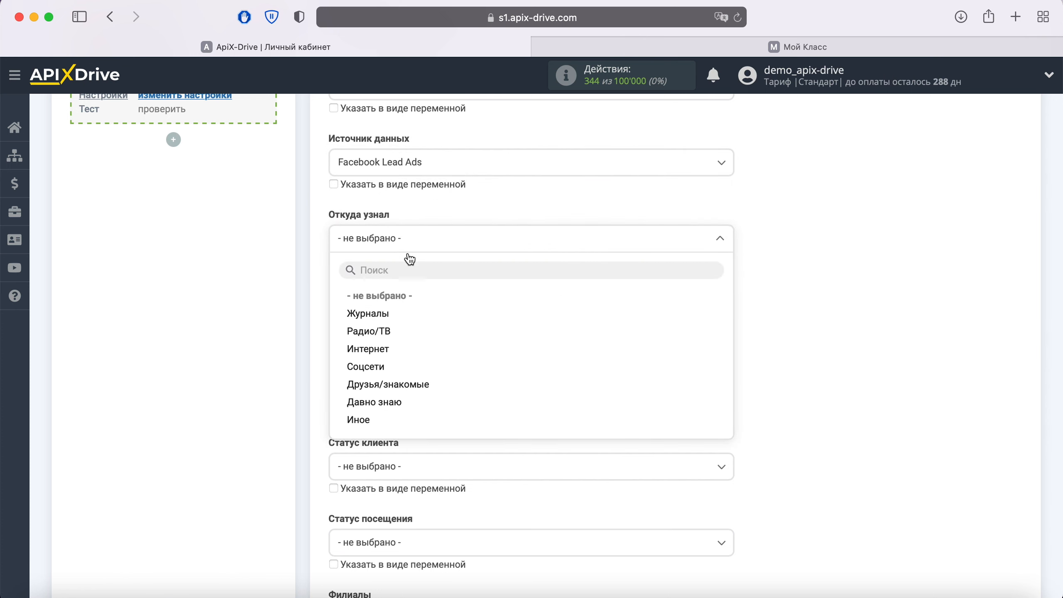
pyautogui.click(372, 368)
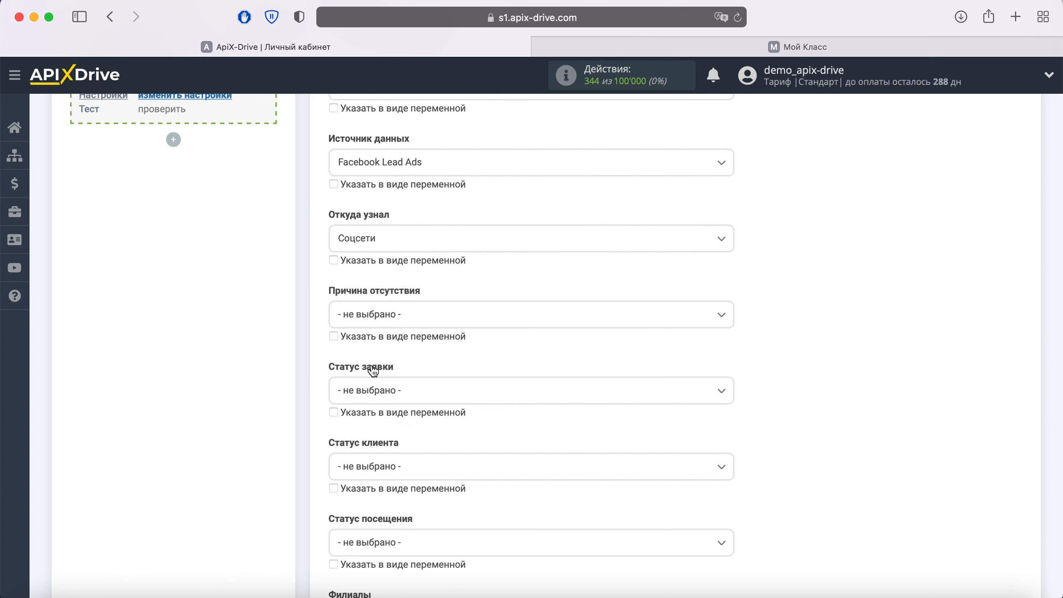
# Set Статус заявки to "Записан", Статус клиента to "Новый" and Филиалы to "Основной".
pyautogui.click(403, 391)
pyautogui.click(375, 518)
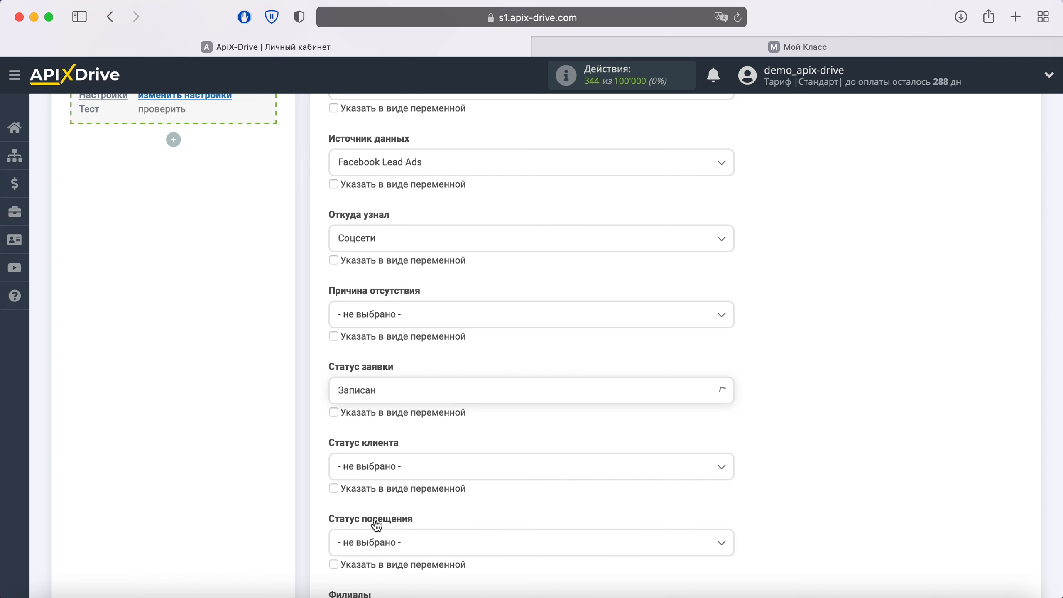
pyautogui.scroll(-5, 408, 513)
pyautogui.scroll(-2, 408, 512)
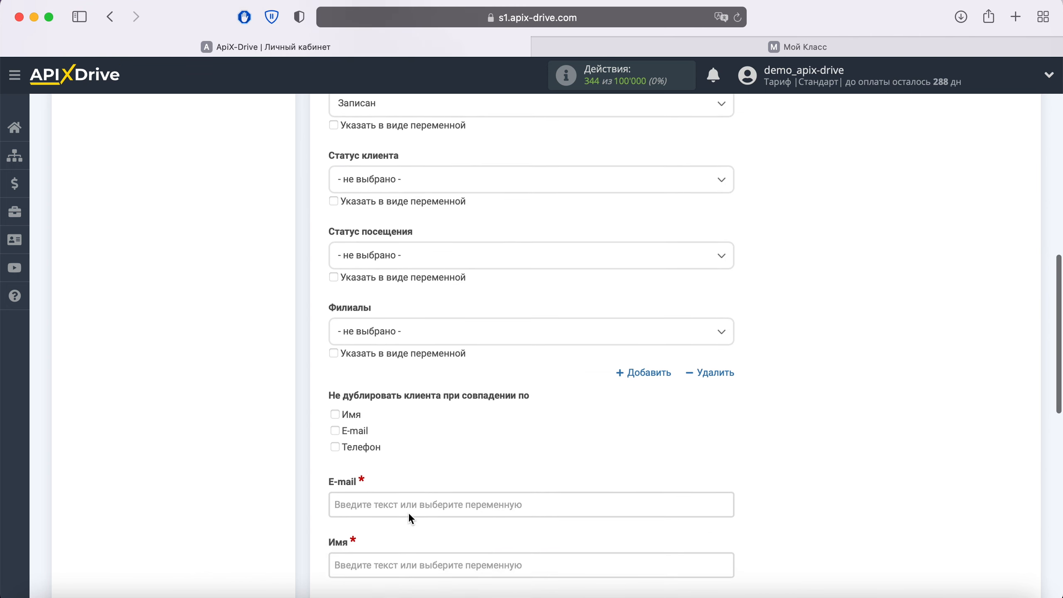
pyautogui.click(409, 164)
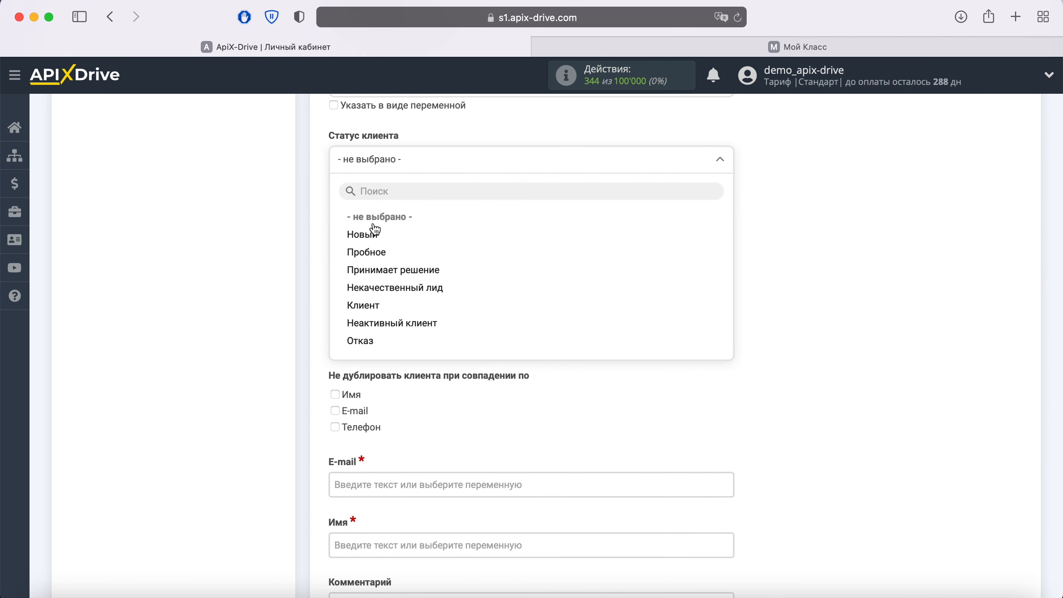
pyautogui.click(362, 235)
pyautogui.click(397, 312)
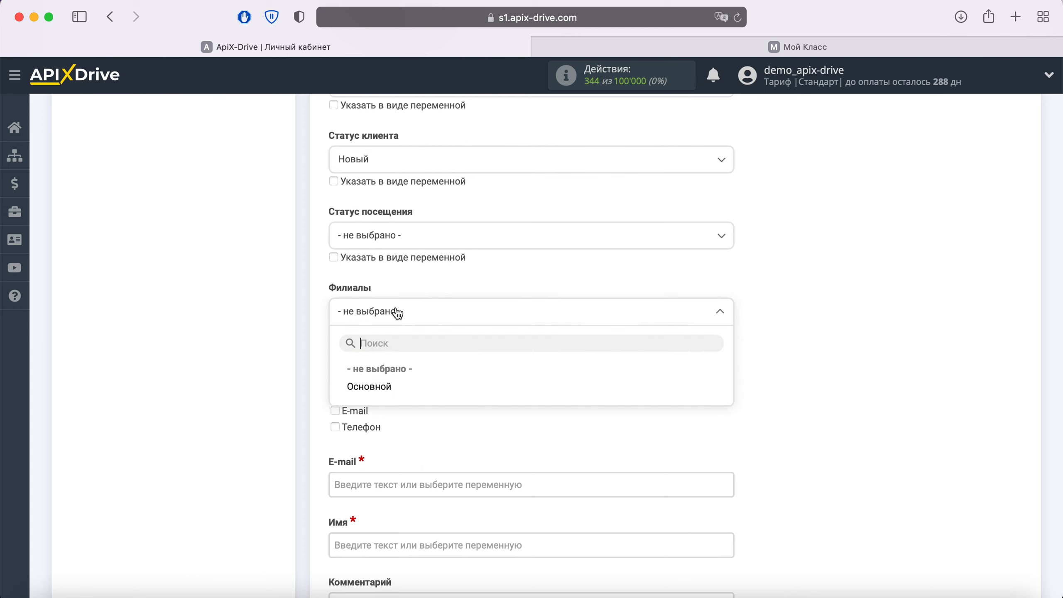
pyautogui.click(374, 387)
# Fill the destination's E-mail field with the Facebook variable "Доп. поле: email".
pyautogui.scroll(-6, 376, 394)
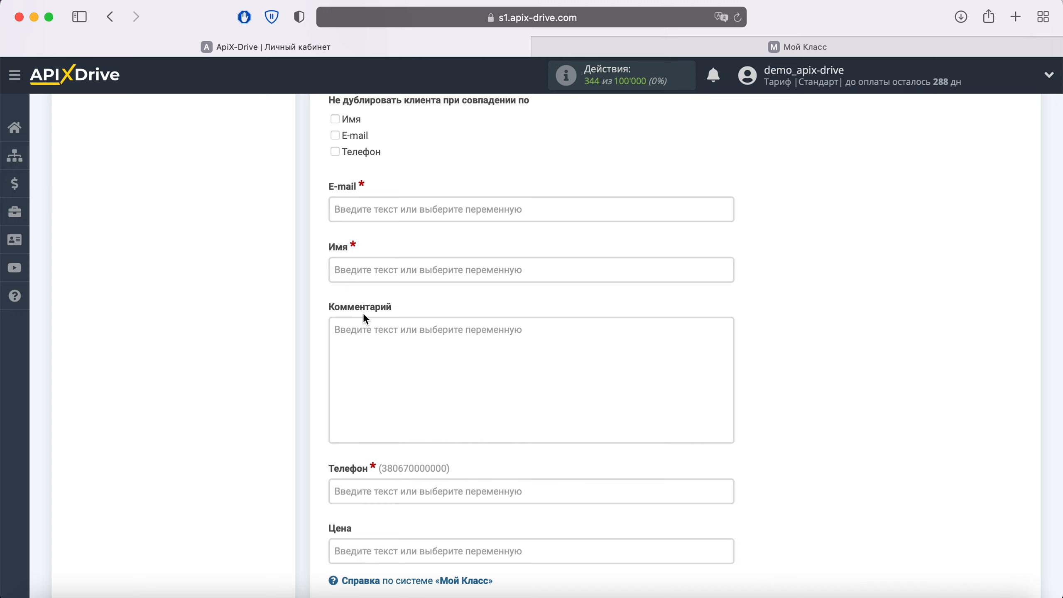
pyautogui.click(376, 214)
pyautogui.scroll(-1, 375, 212)
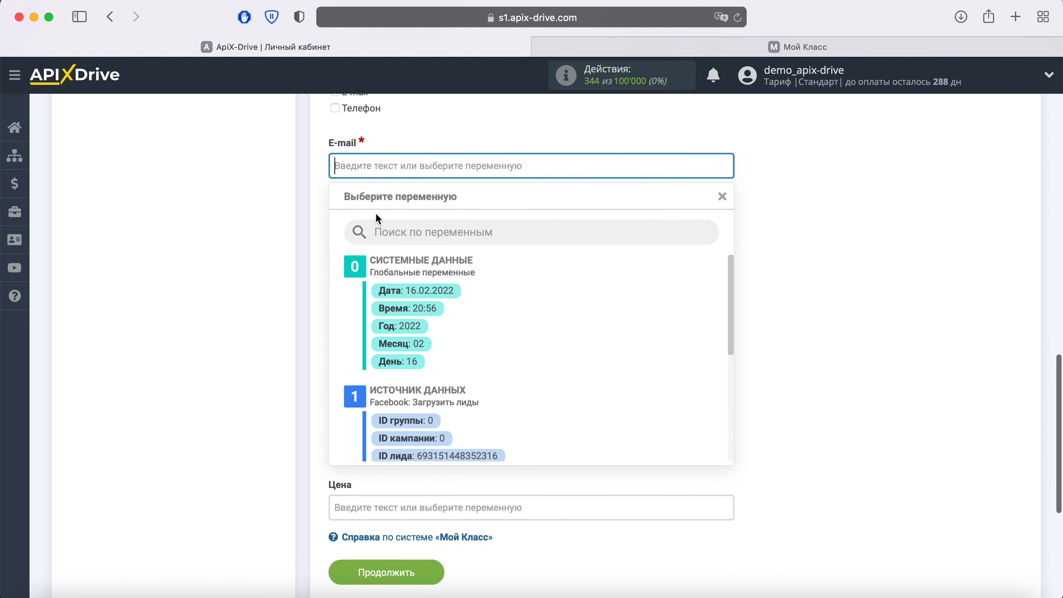
pyautogui.scroll(-3, 635, 312)
pyautogui.scroll(-1, 634, 318)
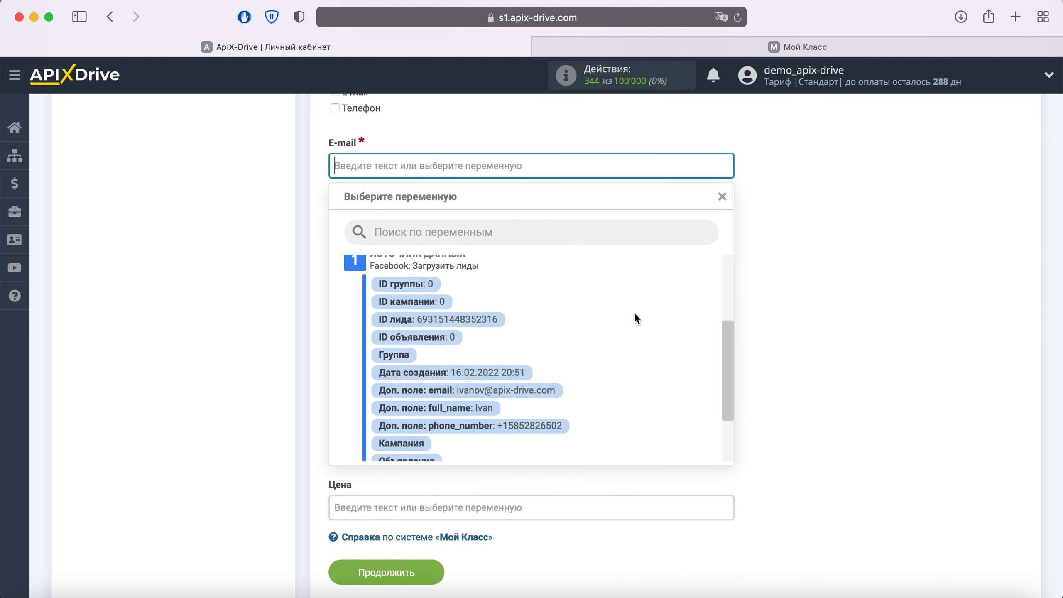
pyautogui.click(556, 384)
# Fill the Имя field with the Facebook variable "Доп. поле: full_name".
pyautogui.click(451, 226)
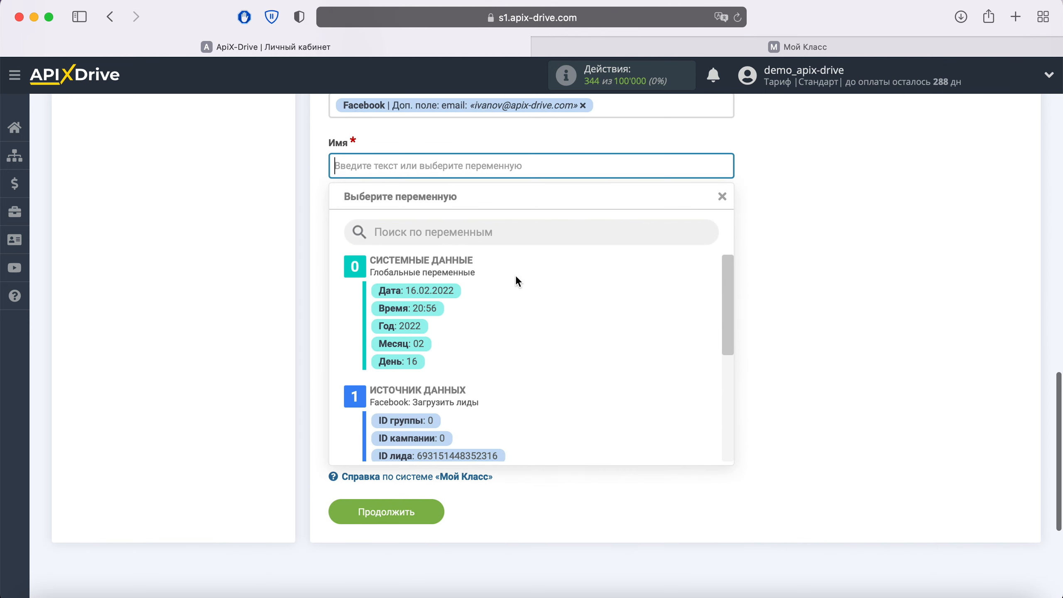
pyautogui.scroll(-3, 590, 303)
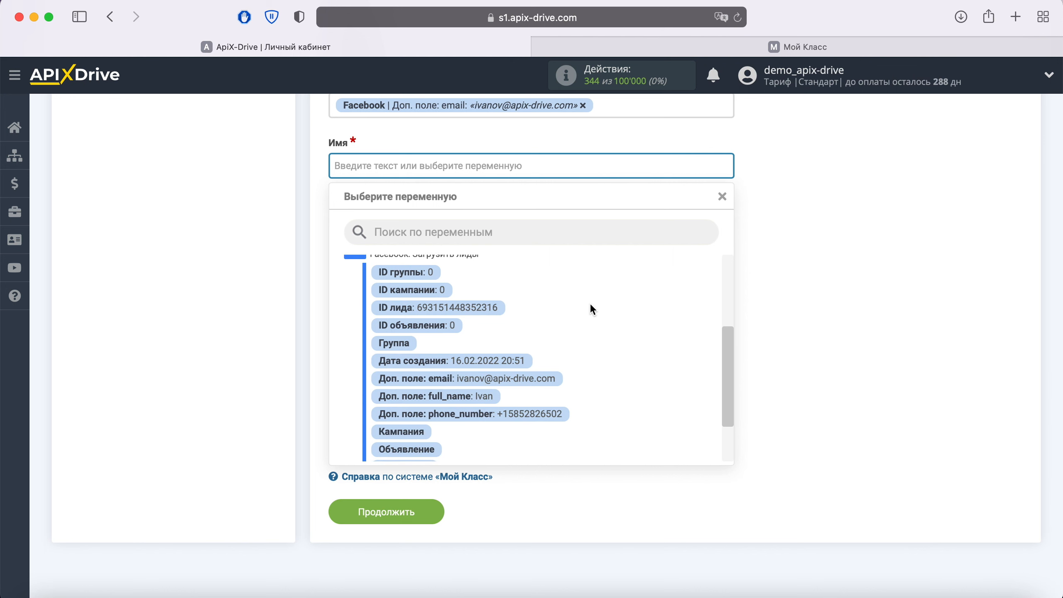
pyautogui.click(492, 396)
# Enter "Новый лид из Facebook" in the Комментарий field and add the Facebook variable "Форма" on a new line.
pyautogui.click(460, 250)
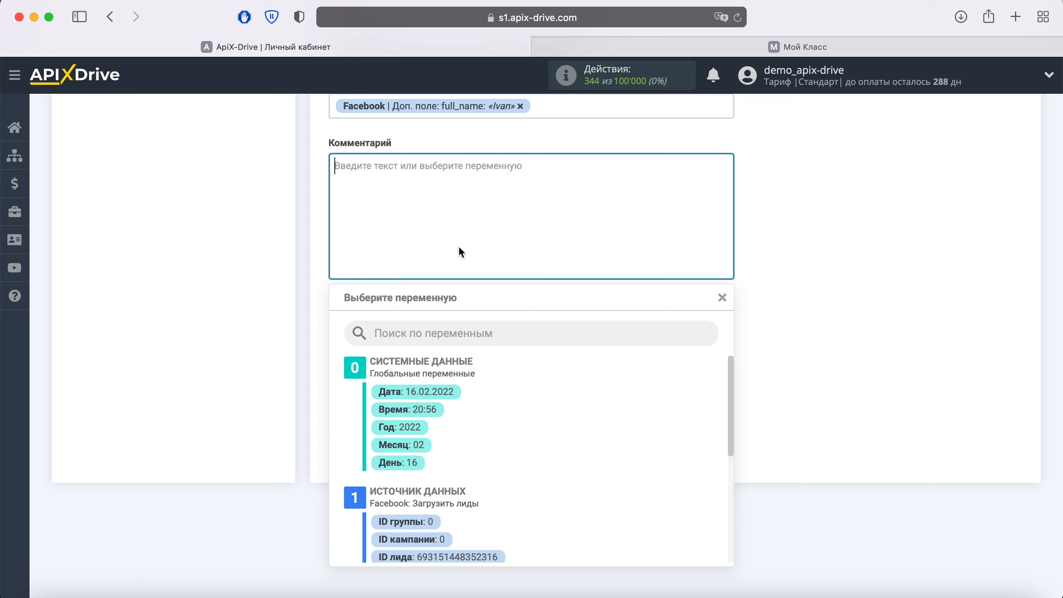
pyautogui.write('Новый ли')
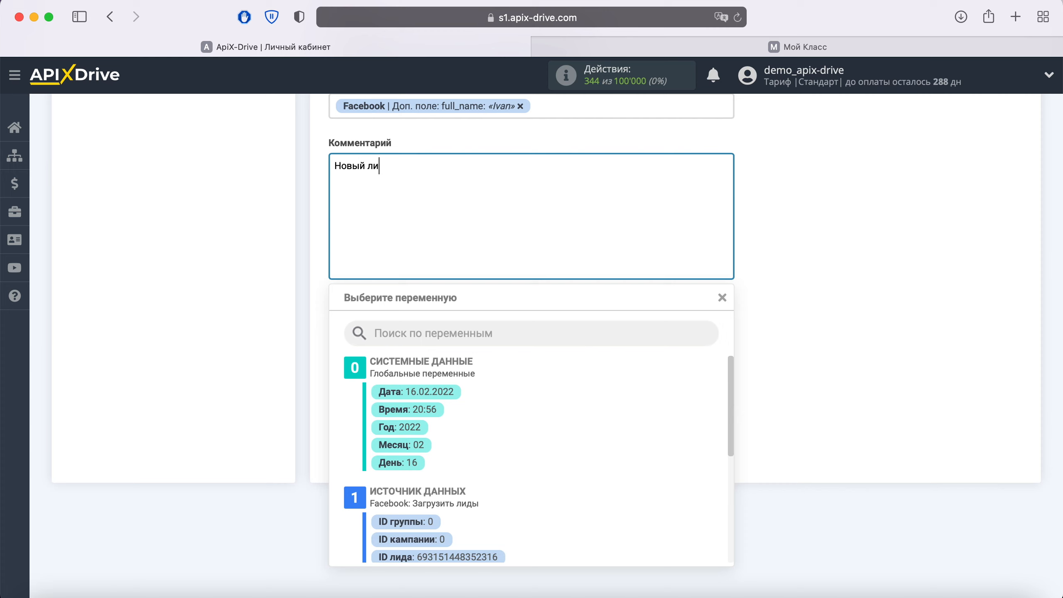
pyautogui.write('д из Facebook')
pyautogui.scroll(-1, 531, 318)
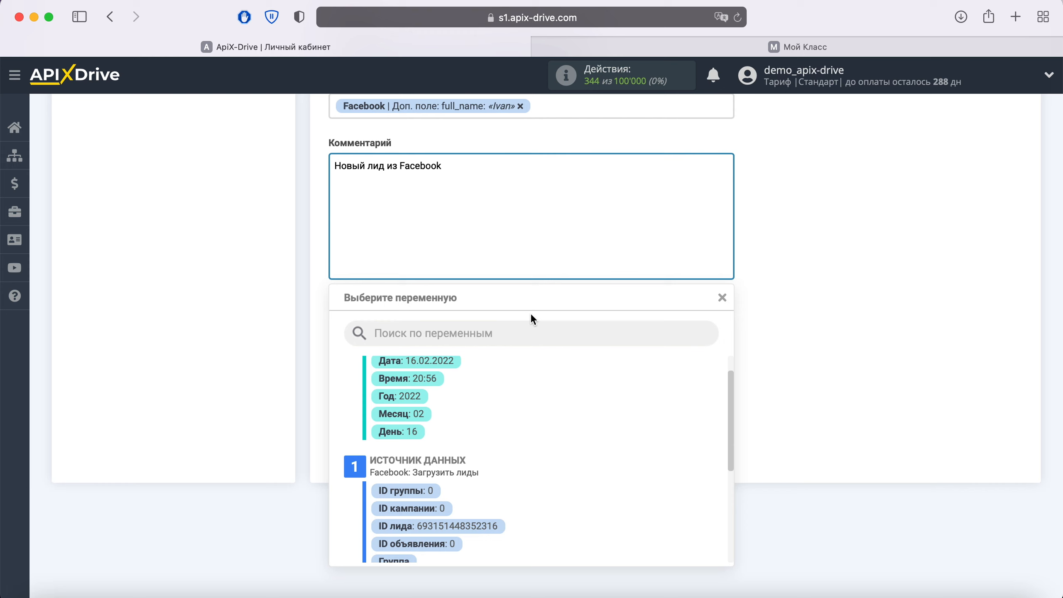
pyautogui.scroll(-5, 567, 393)
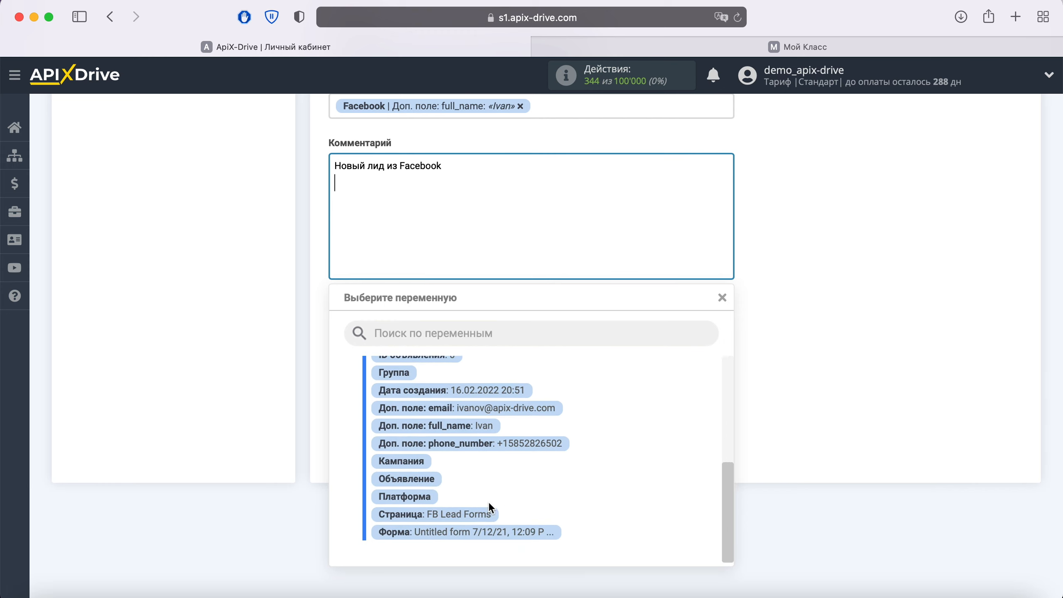
pyautogui.click(469, 530)
# Fill the Телефон field with the Facebook variable "Доп. поле: phone_number" and continue to the test stage.
pyautogui.click(416, 337)
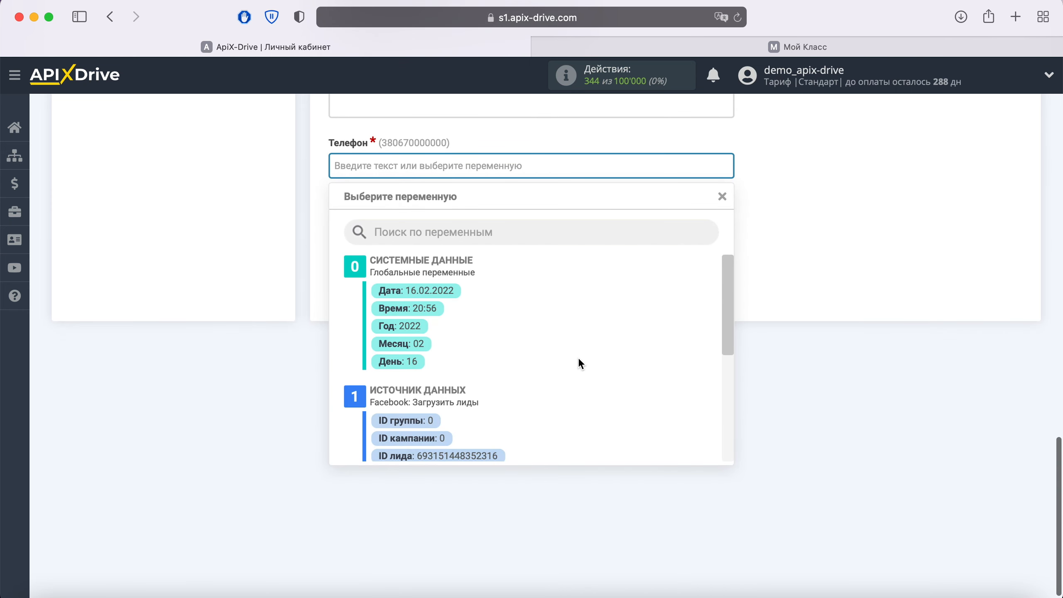
pyautogui.scroll(-3, 578, 359)
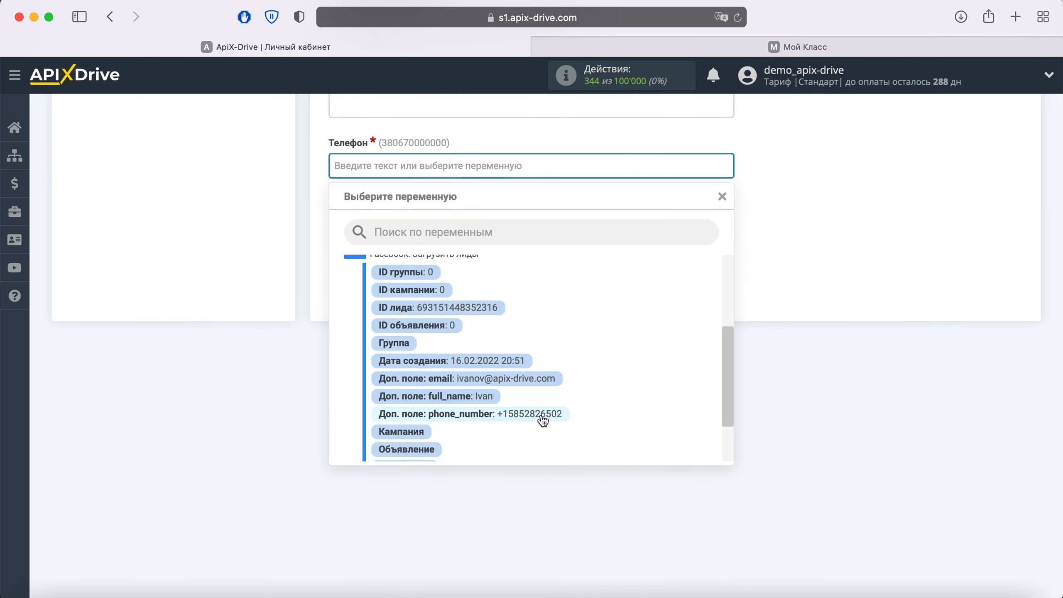
pyautogui.click(541, 414)
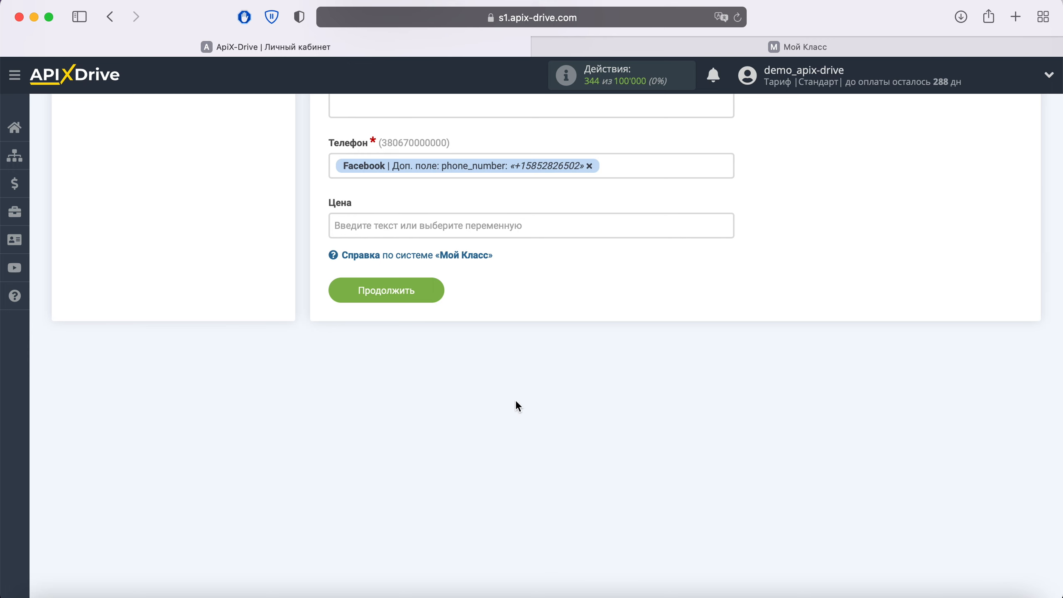
pyautogui.click(435, 289)
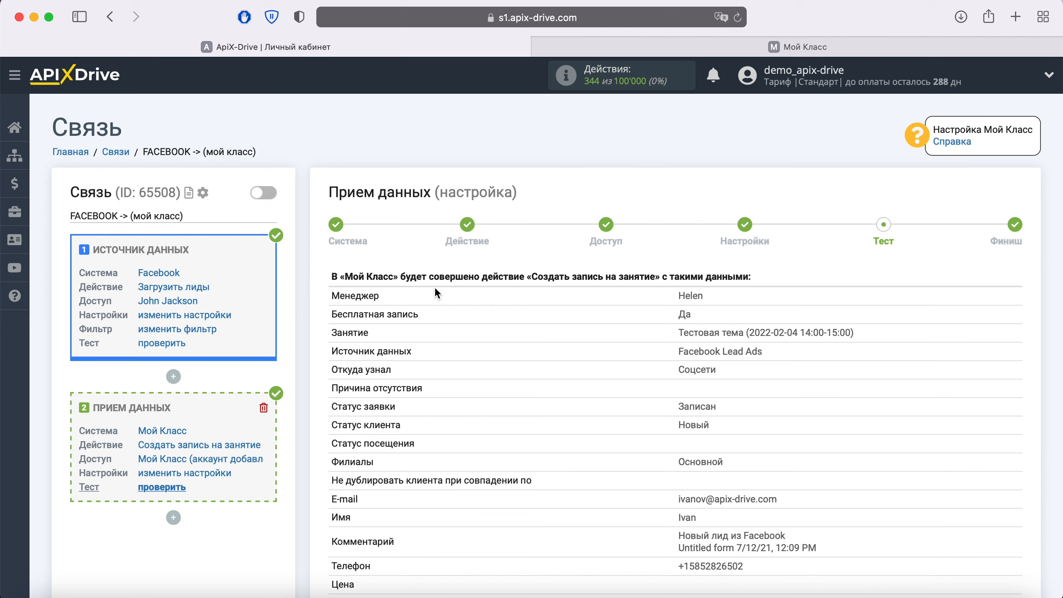
# Try to send the test data to Мой Класс.
pyautogui.scroll(-5, 436, 289)
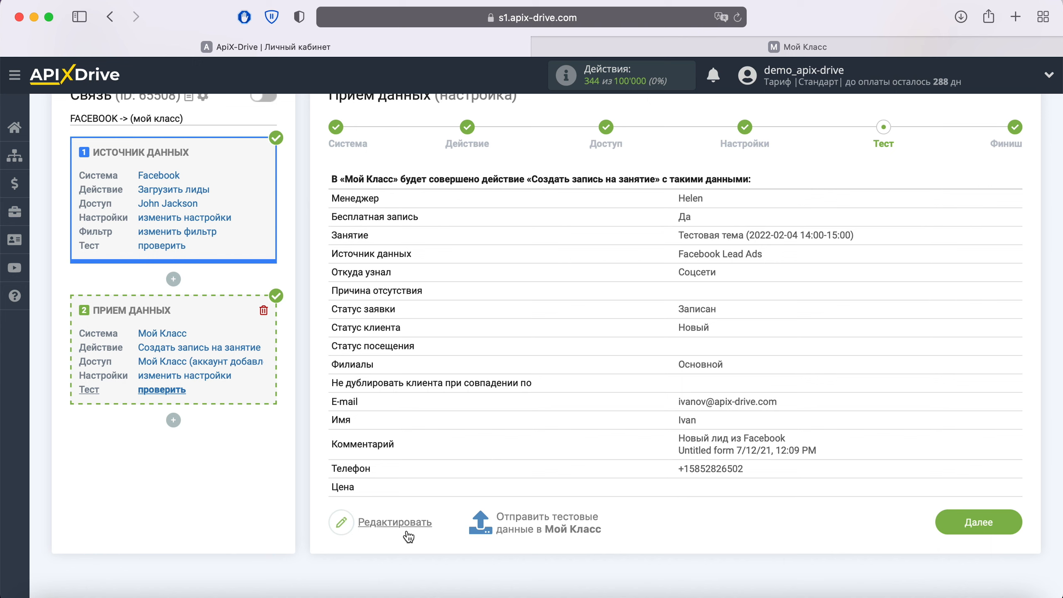
pyautogui.click(537, 519)
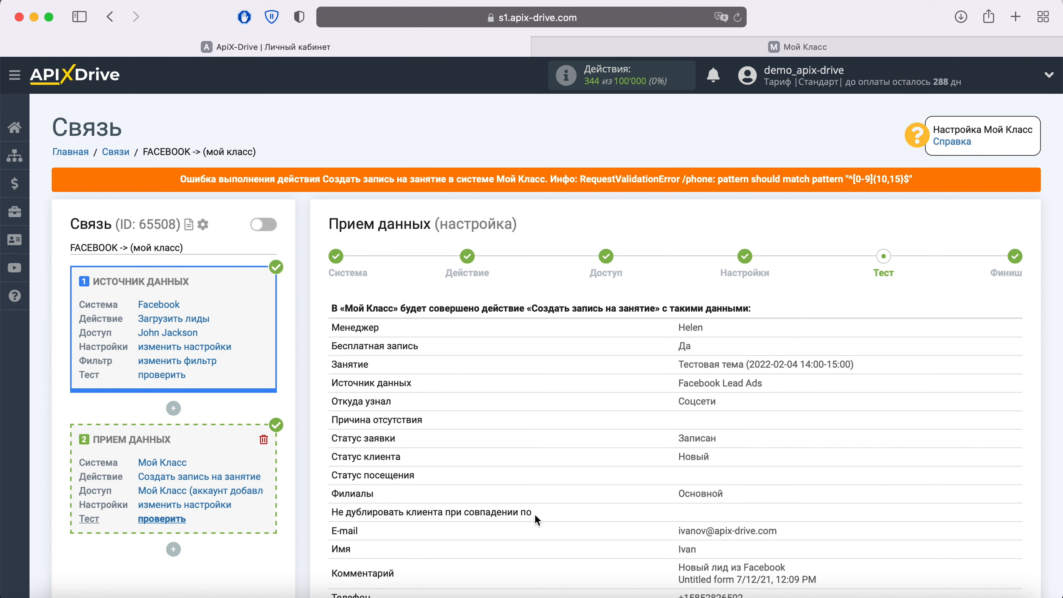
# Add a data formatting block between the Facebook source and the Мой Класс destination, with "Доп. поле: phone_number" as the field to format.
pyautogui.click(174, 408)
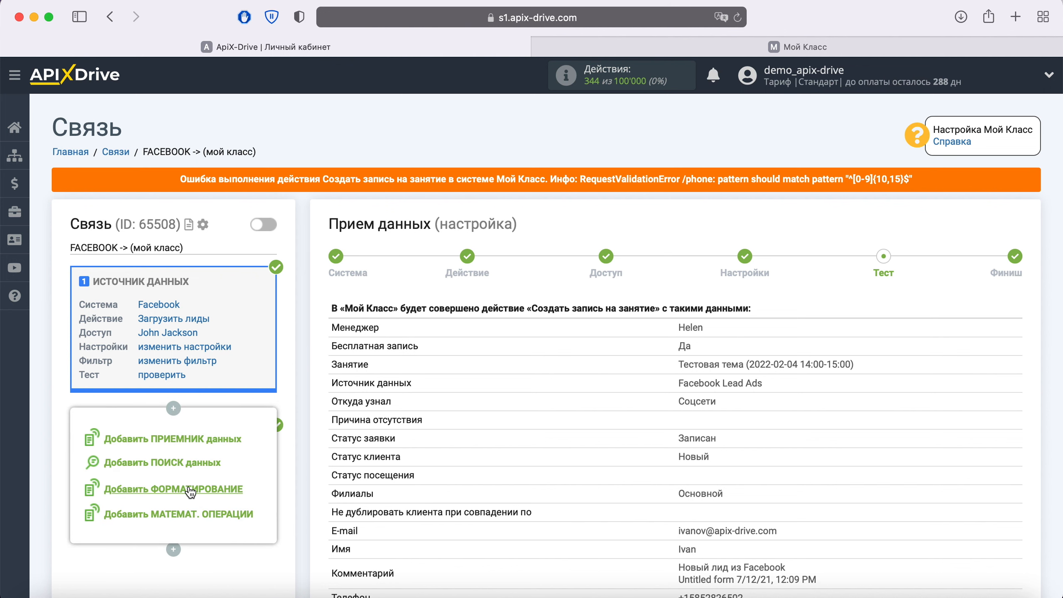
pyautogui.click(187, 490)
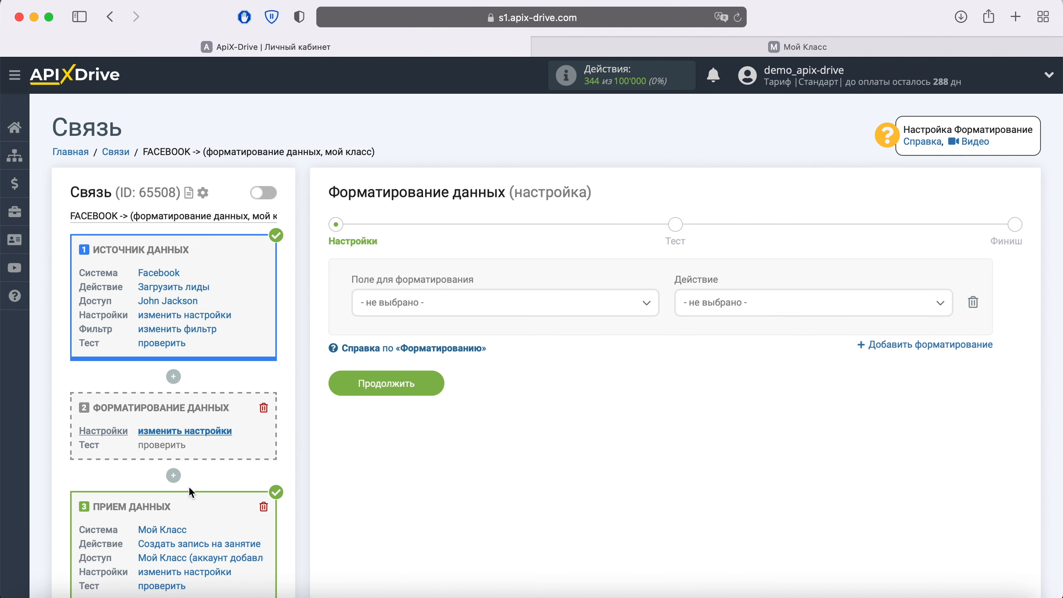
pyautogui.click(552, 302)
pyautogui.scroll(-2, 550, 382)
pyautogui.scroll(-5, 550, 390)
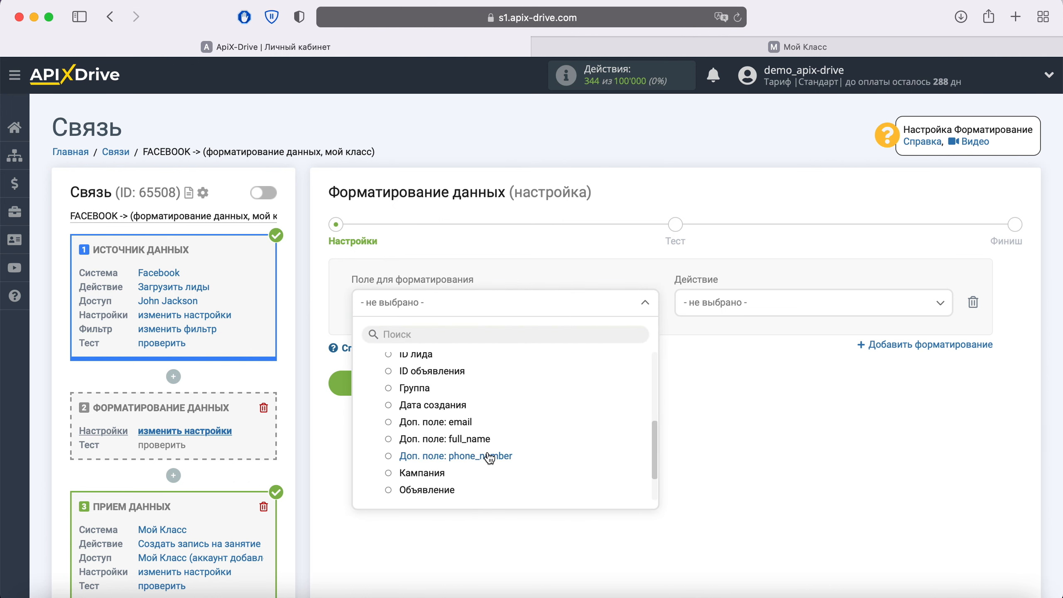
pyautogui.click(498, 457)
# Set the formatting action to "Преобразовать в число" and continue to the formatting test.
pyautogui.click(775, 314)
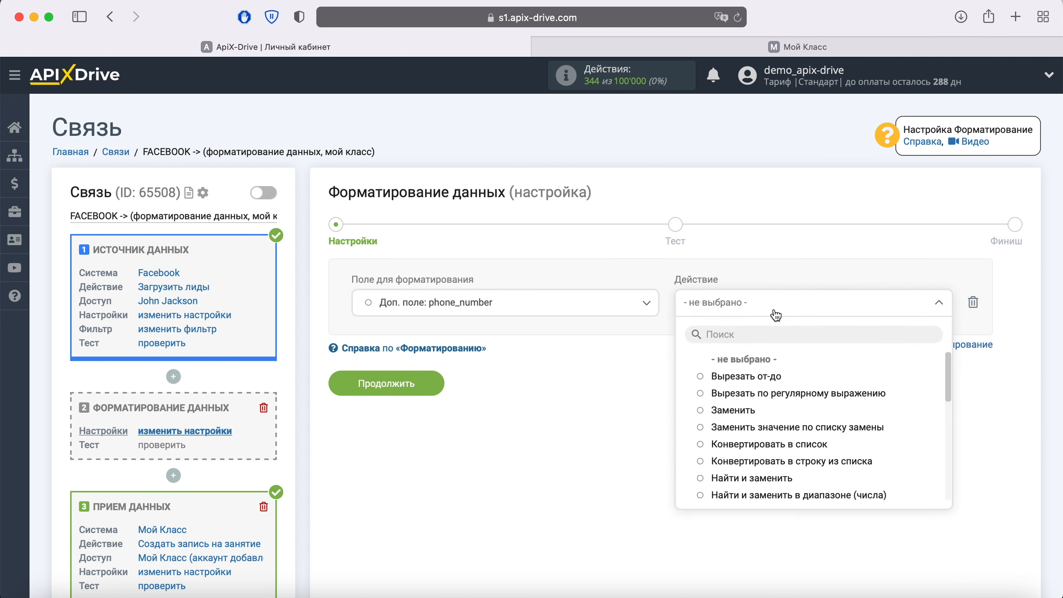
pyautogui.scroll(-5, 878, 439)
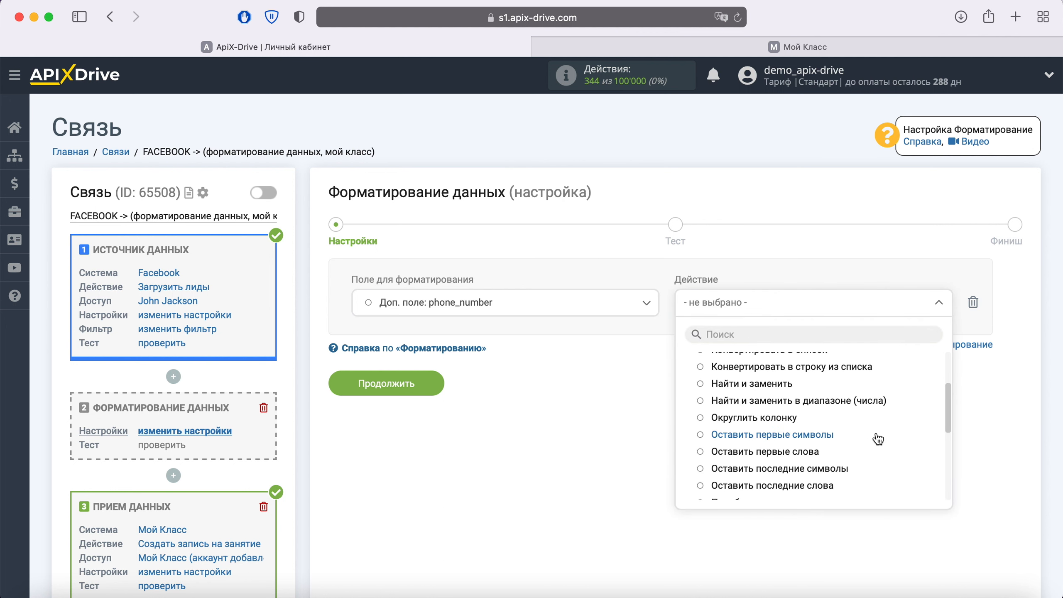
pyautogui.scroll(-5, 874, 438)
pyautogui.click(811, 438)
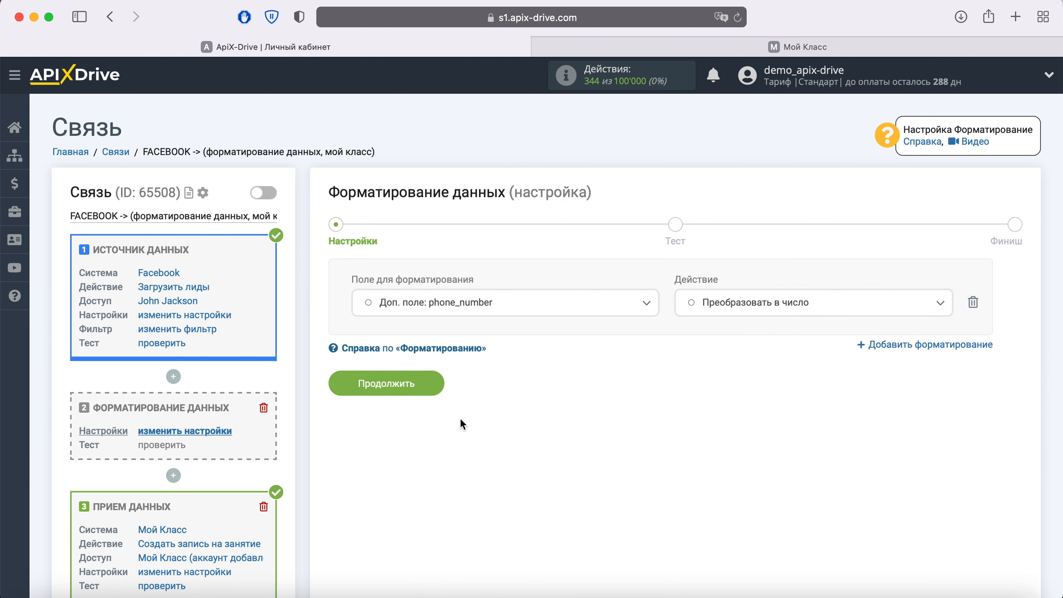
pyautogui.click(431, 389)
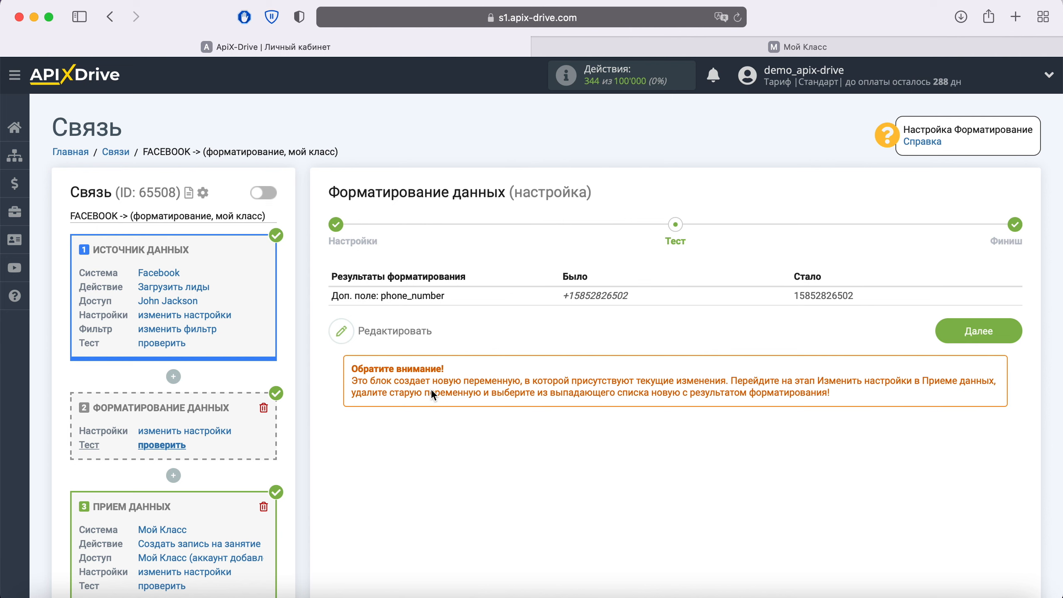
# In the destination settings, replace the Телефон variable with "Доп. поле: phone_number" from the formatting block and continue to the test stage.
pyautogui.scroll(-3, 431, 393)
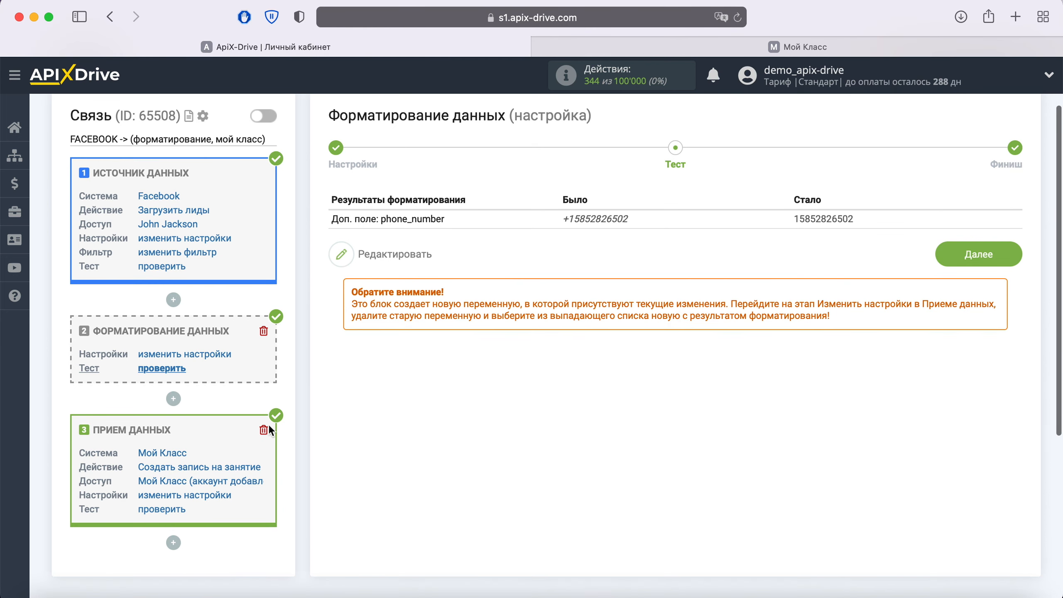
pyautogui.click(183, 496)
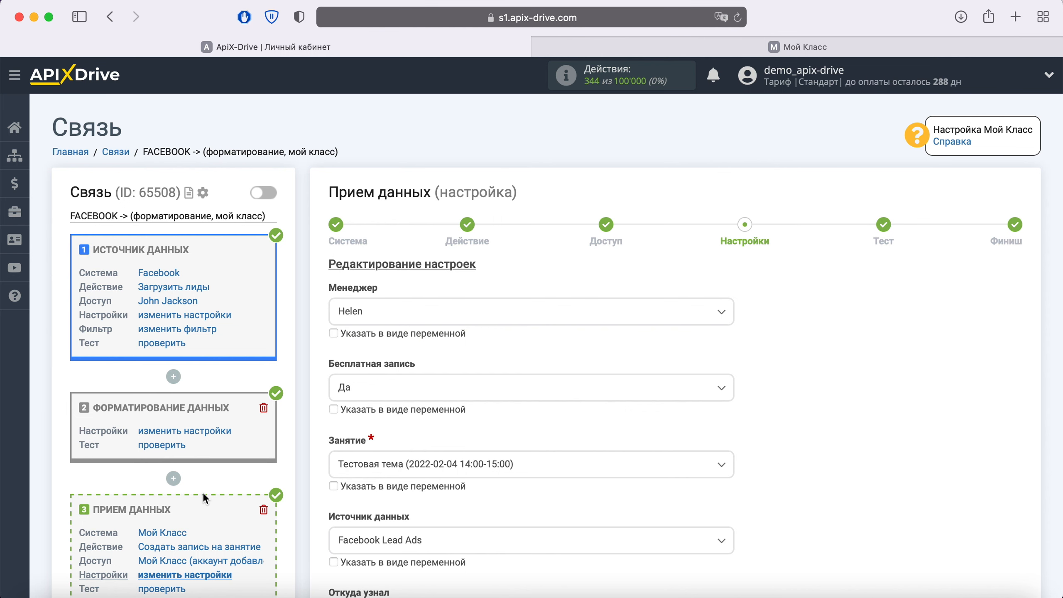
pyautogui.scroll(-15, 723, 425)
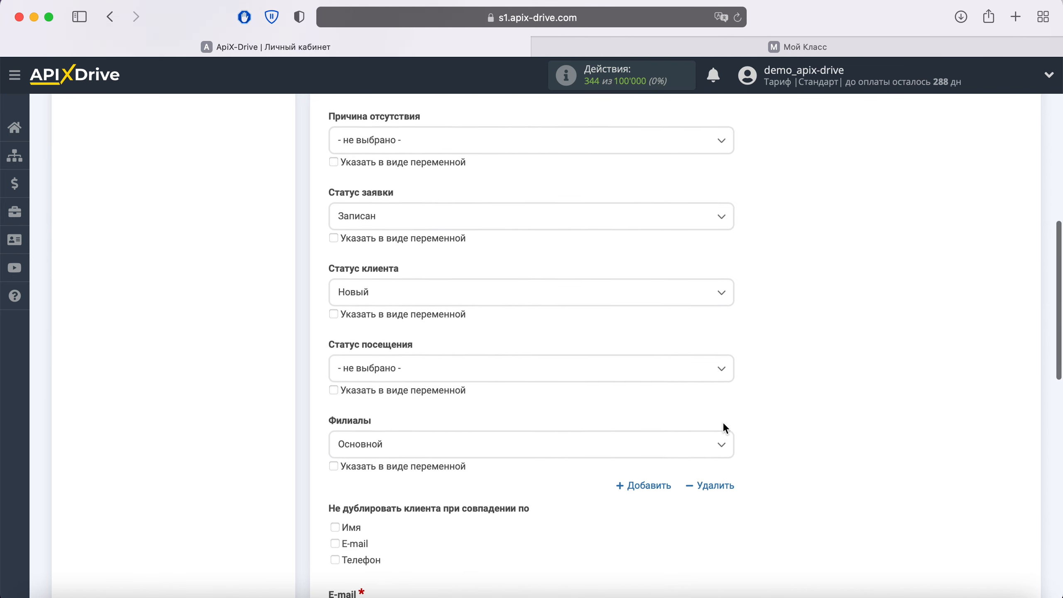
pyautogui.scroll(-10, 723, 424)
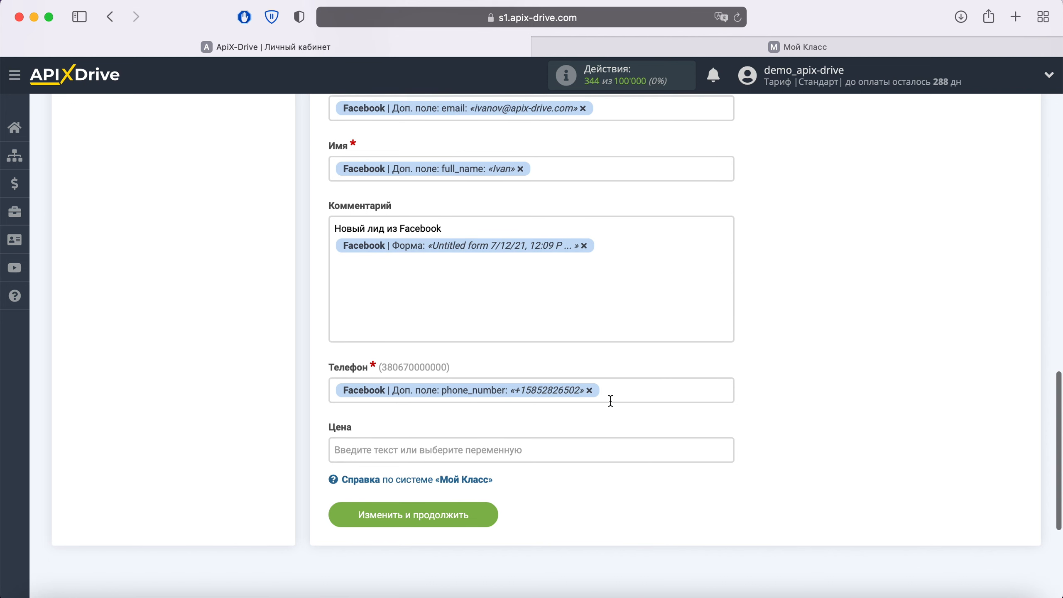
pyautogui.click(590, 391)
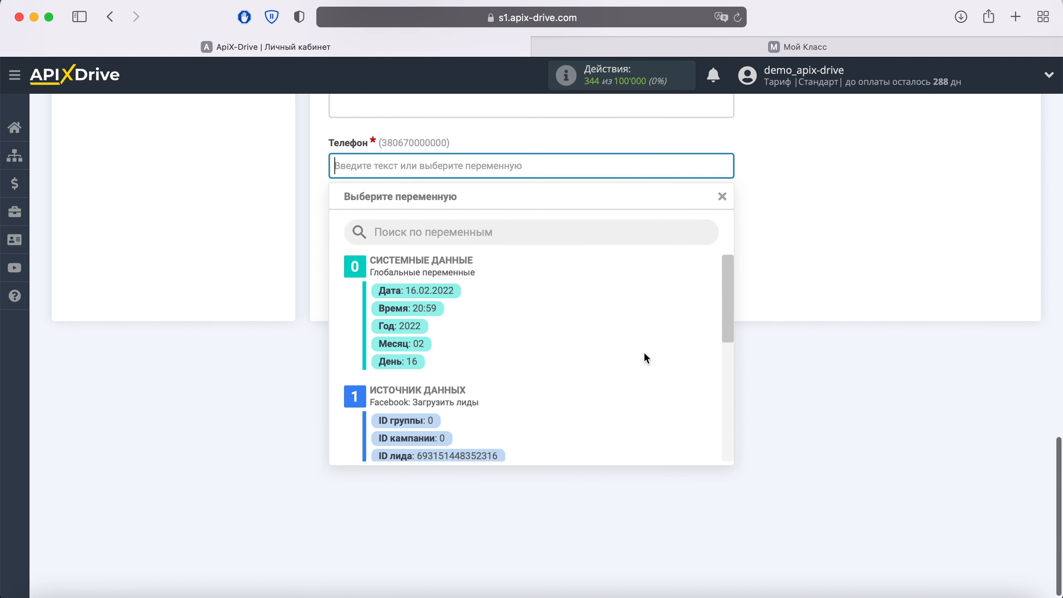
pyautogui.scroll(-3, 644, 356)
pyautogui.scroll(-2, 644, 354)
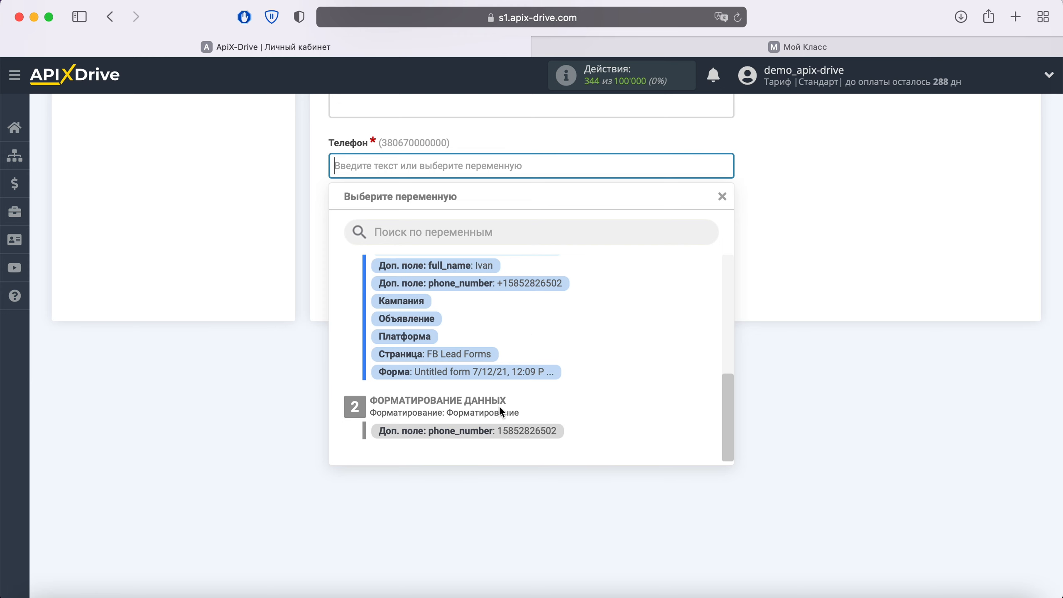
pyautogui.click(513, 432)
pyautogui.click(484, 296)
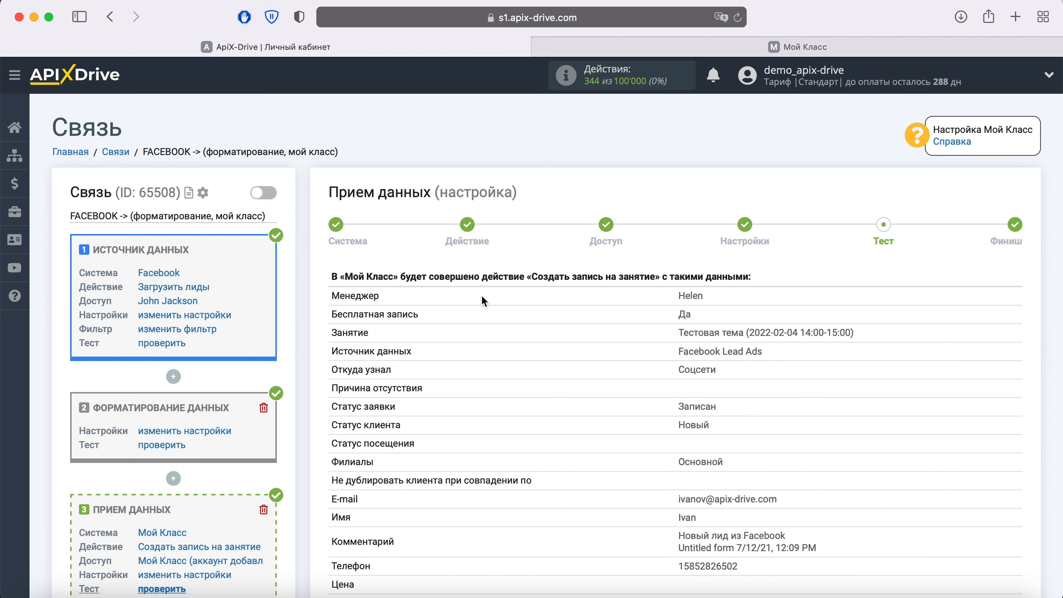
# Send the test data to Мой Класс and check the lesson booking in the Мой Класс records.
pyautogui.scroll(-5, 482, 294)
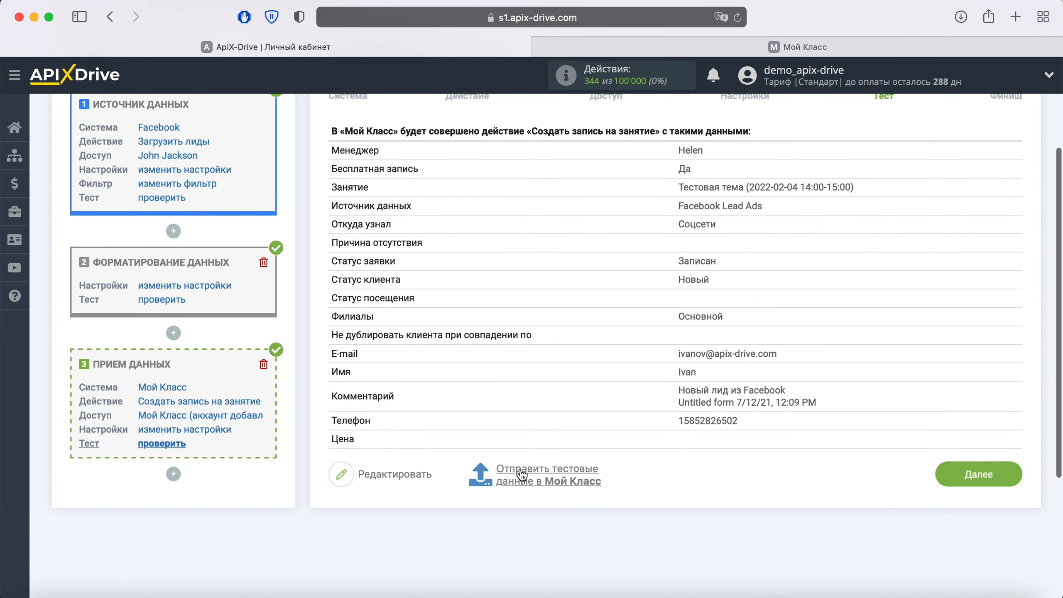
pyautogui.click(556, 531)
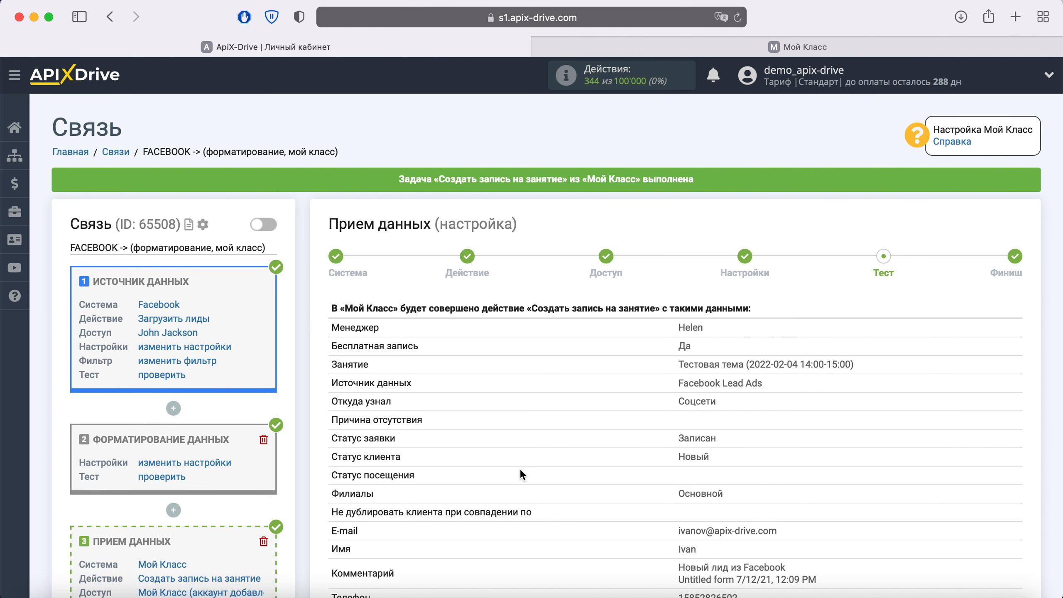
pyautogui.click(776, 47)
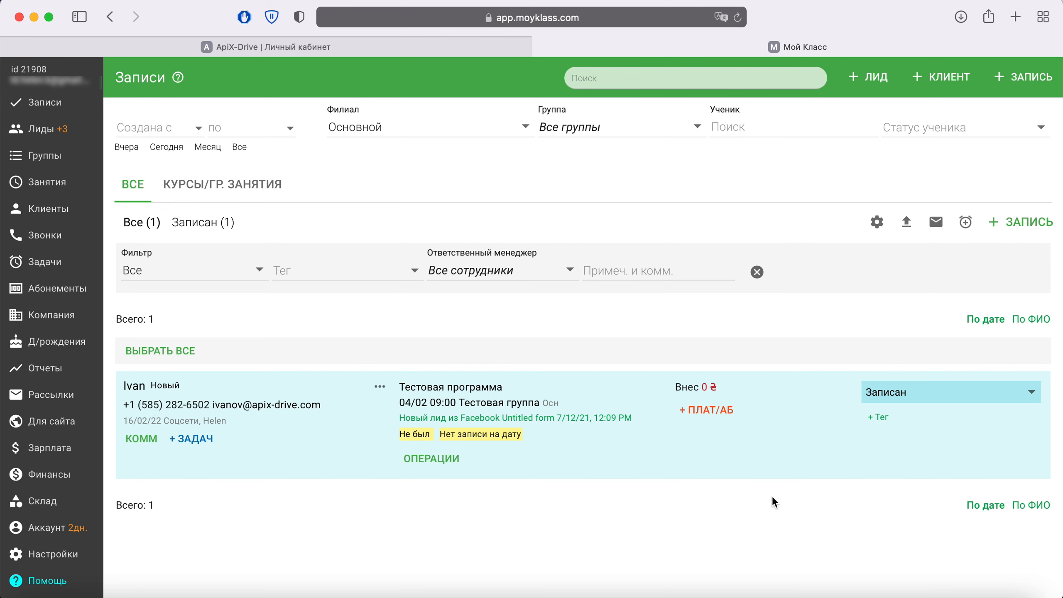
# Return to ApiX-Drive, finish the destination setup and enable automatic updating of the connection.
pyautogui.click(234, 46)
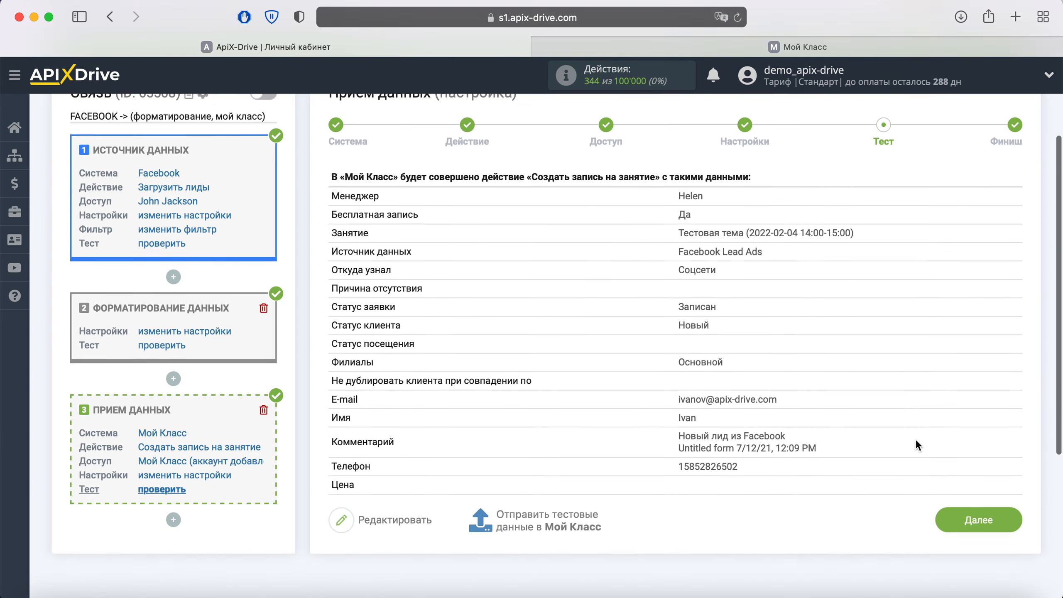
pyautogui.scroll(-5, 915, 439)
pyautogui.click(1002, 437)
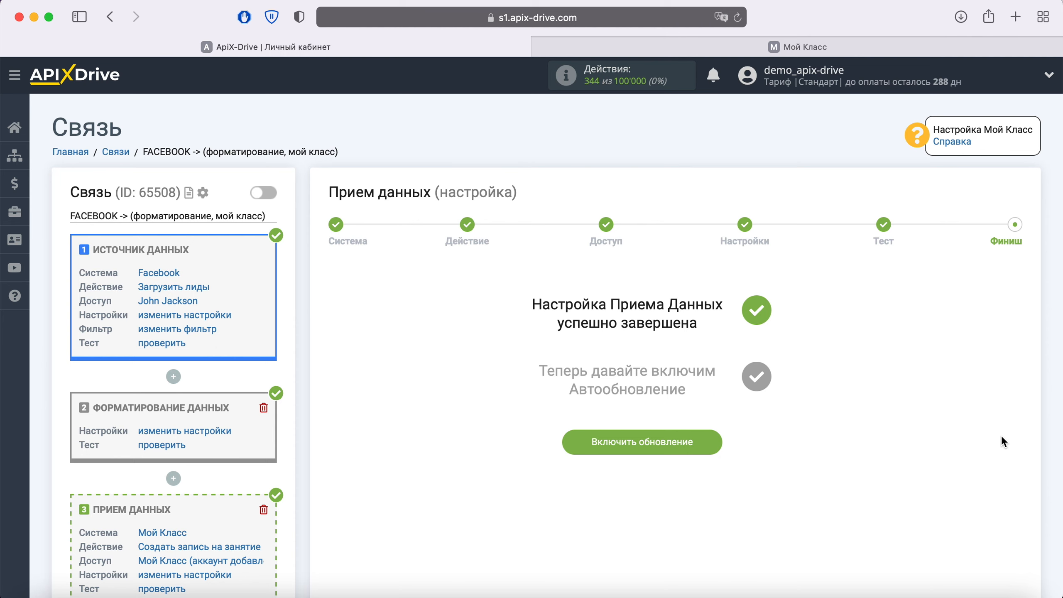
pyautogui.click(712, 436)
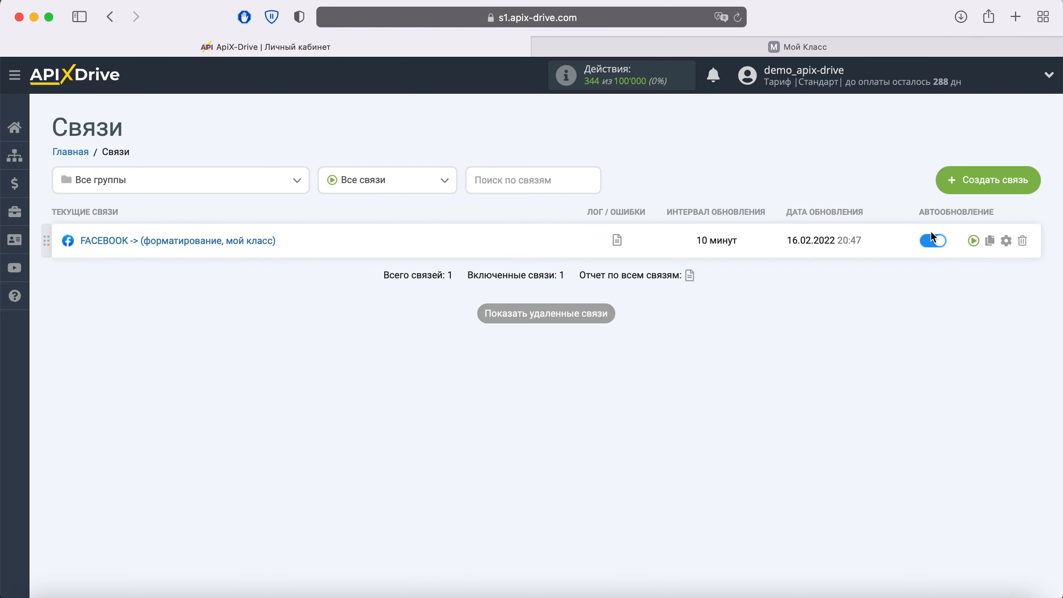
# Set the connection's update interval to "5 минут" and save the connection settings.
pyautogui.click(1006, 241)
pyautogui.click(607, 340)
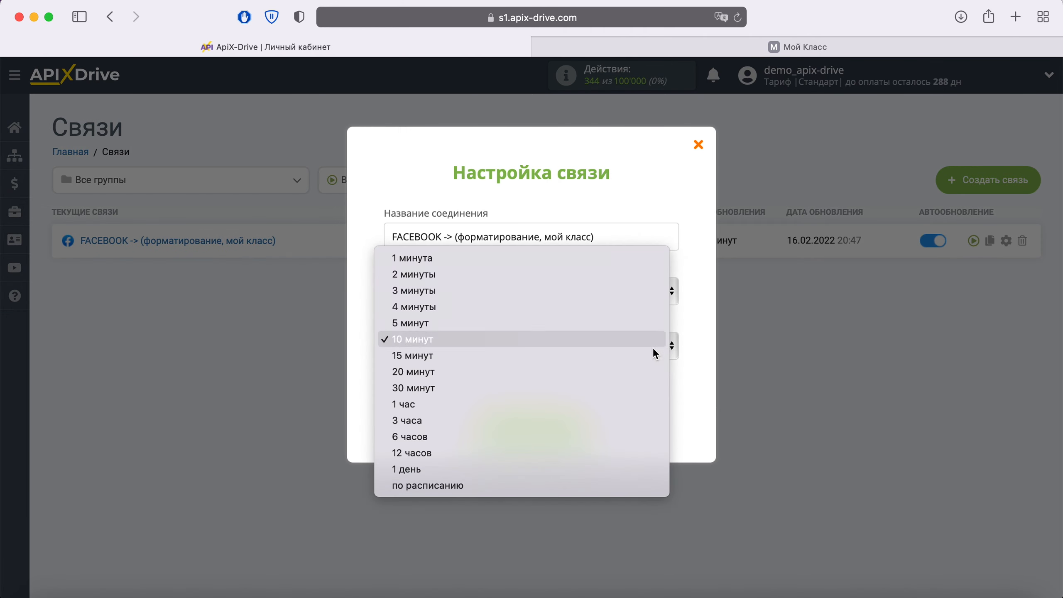
pyautogui.click(573, 323)
pyautogui.click(573, 427)
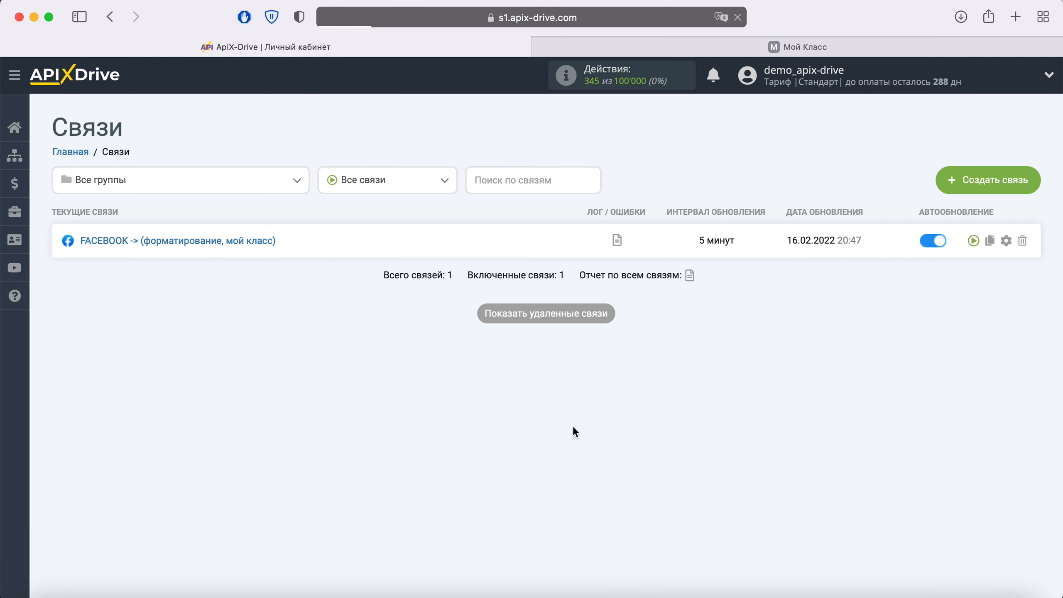